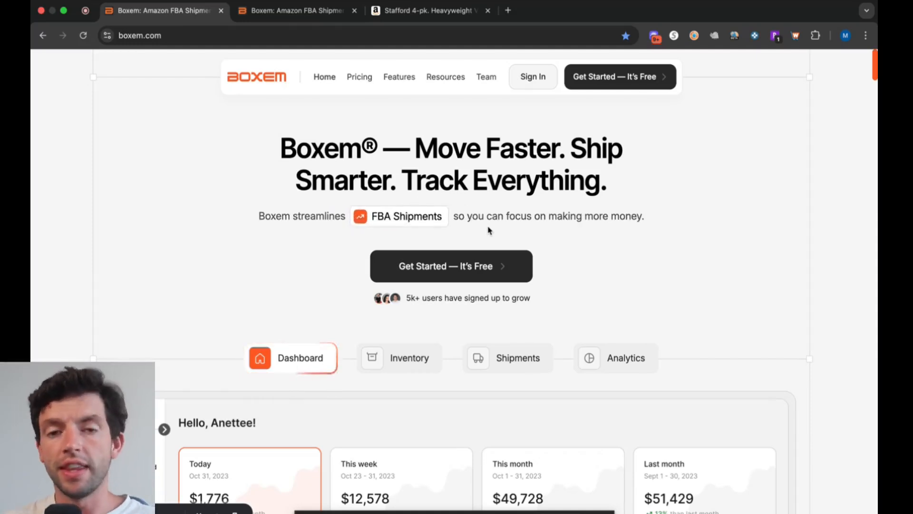
{"action": "scroll", "coordinate": [490, 231], "scroll_direction": "down", "scroll_amount": 20}
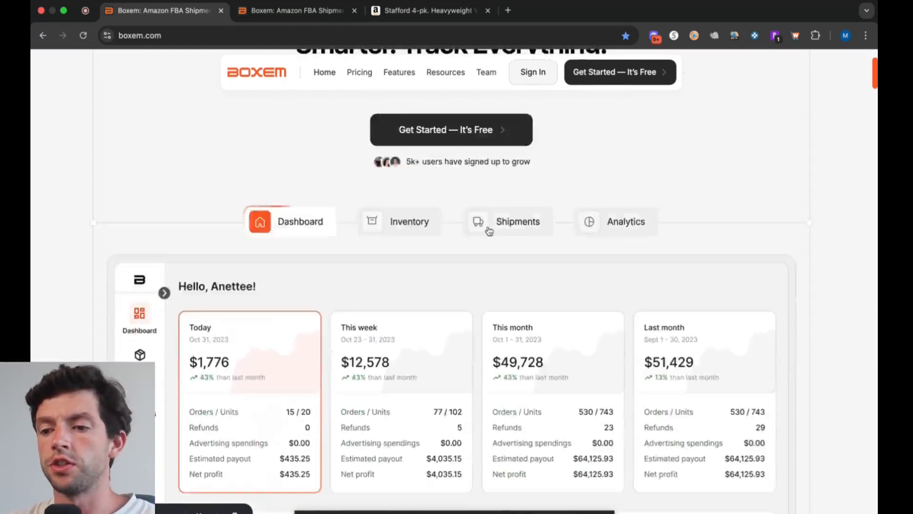
{"action": "scroll", "coordinate": [489, 231], "scroll_direction": "up", "scroll_amount": 20}
{"action": "scroll", "coordinate": [489, 231], "scroll_direction": "up", "scroll_amount": 3}
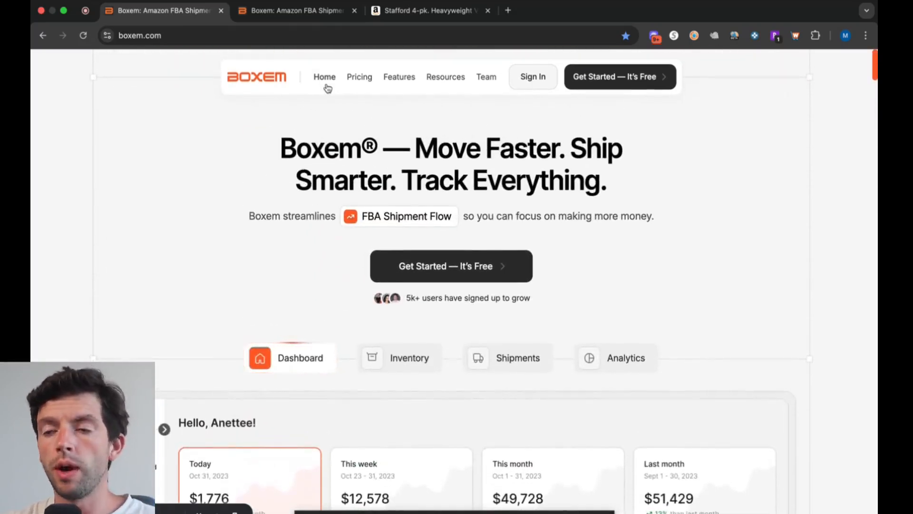
Copy the ASIN B07MCQ6RFW from the Stafford V-Neck T-Shirts page on Amazon and return to the Boxem listing search
{"action": "left_click", "coordinate": [307, 13]}
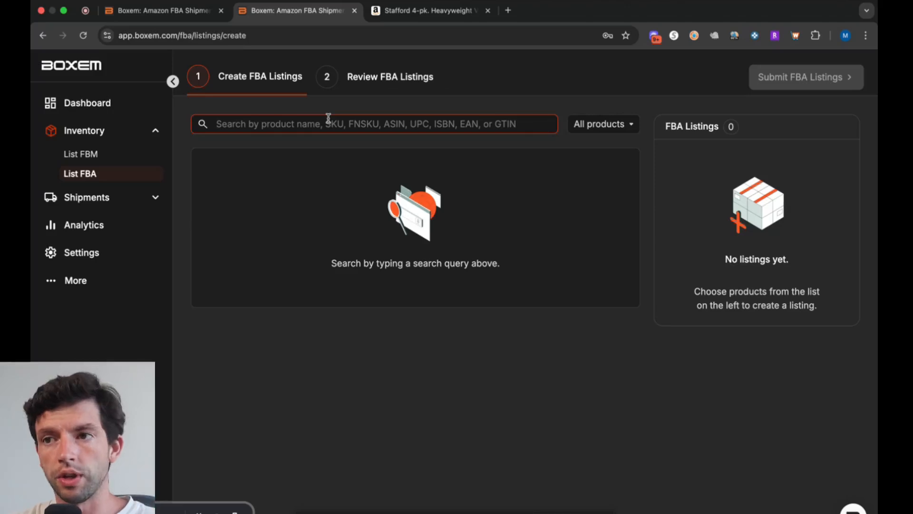
{"action": "left_click", "coordinate": [438, 11]}
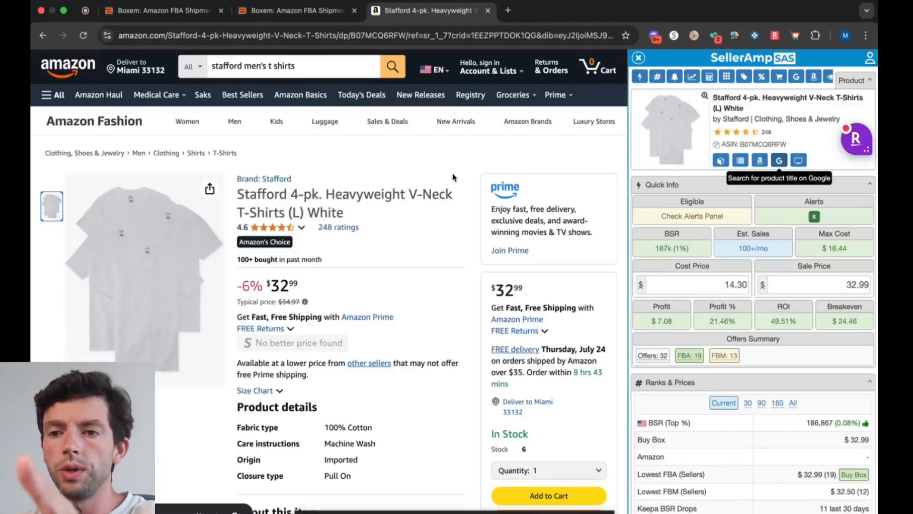
{"action": "double_click", "coordinate": [799, 138]}
{"action": "key", "text": "ctrl+c"}
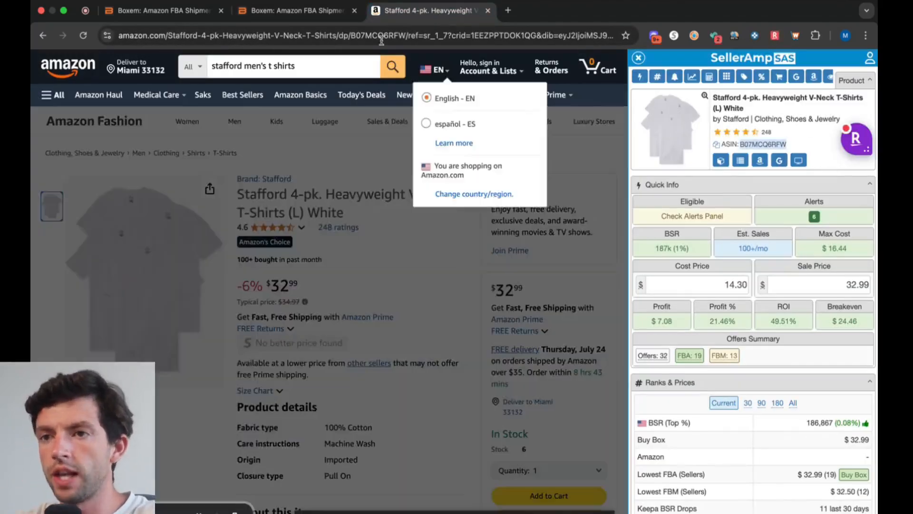
{"action": "left_click", "coordinate": [286, 11]}
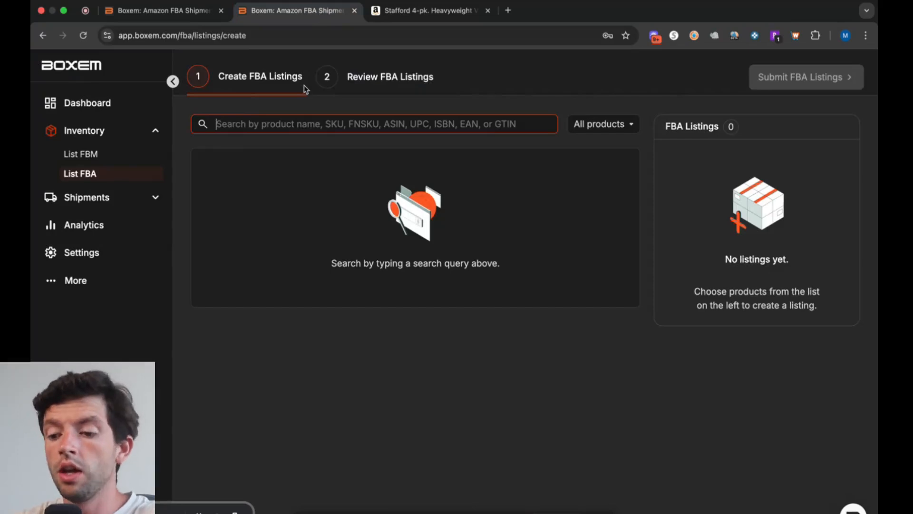
Search the FBA listing catalog by product name for "lego" and for "stafford"
{"action": "type", "text": "lego"}
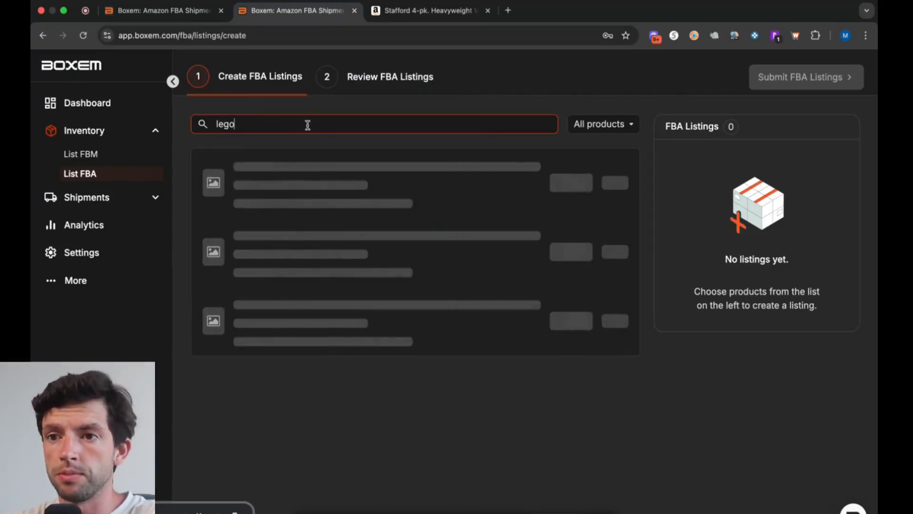
{"action": "left_click_drag", "start_coordinate": [307, 124], "coordinate": [203, 125]}
{"action": "type", "text": "staf"}
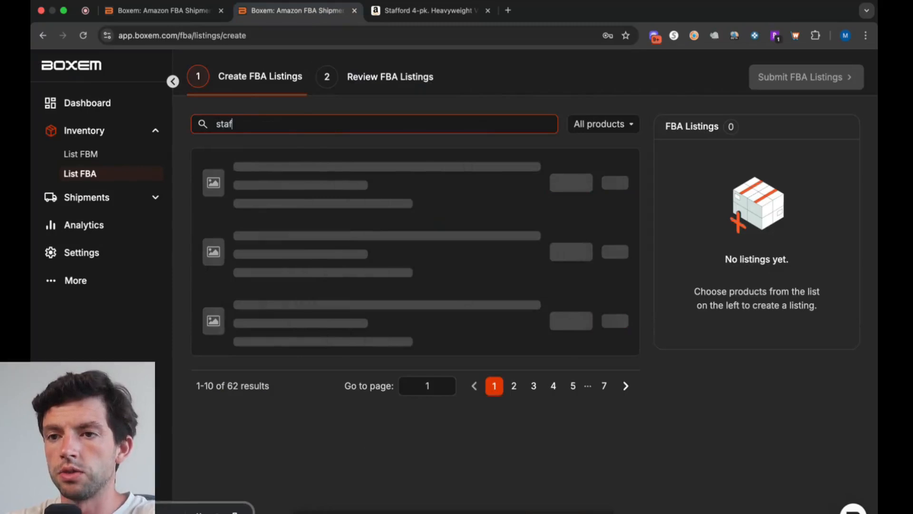
{"action": "type", "text": "frd"}
{"action": "key", "text": "BackSpace"}
{"action": "key", "text": "BackSpace"}
{"action": "type", "text": "od"}
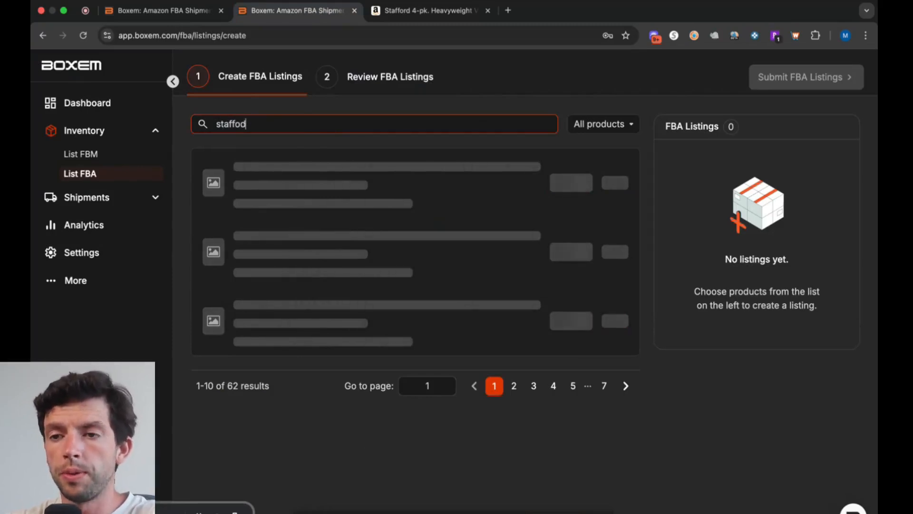
{"action": "key", "text": "BackSpace"}
{"action": "type", "text": "rd"}
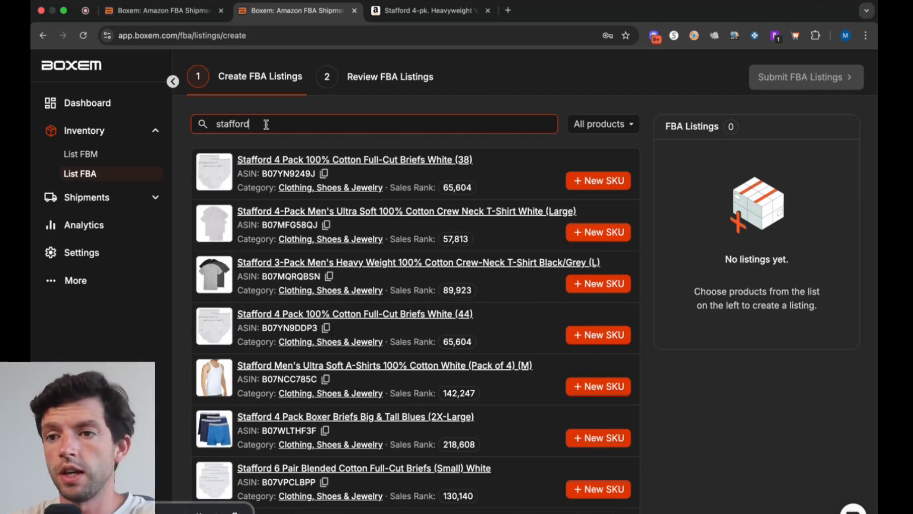
Look up the T-shirt pack by ASIN B07MCQ6RFW and start a new SKU for it
{"action": "left_click_drag", "start_coordinate": [266, 124], "coordinate": [189, 128]}
{"action": "key", "text": "ctrl+v"}
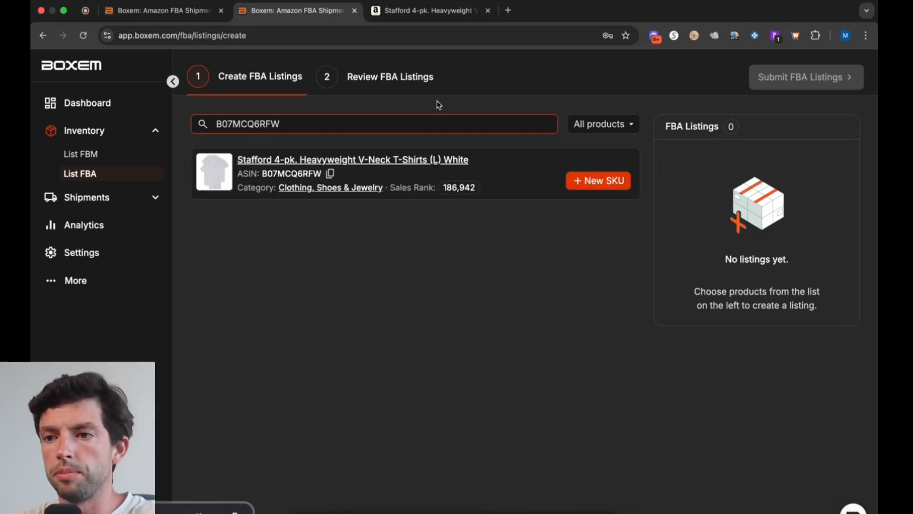
{"action": "left_click", "coordinate": [611, 183]}
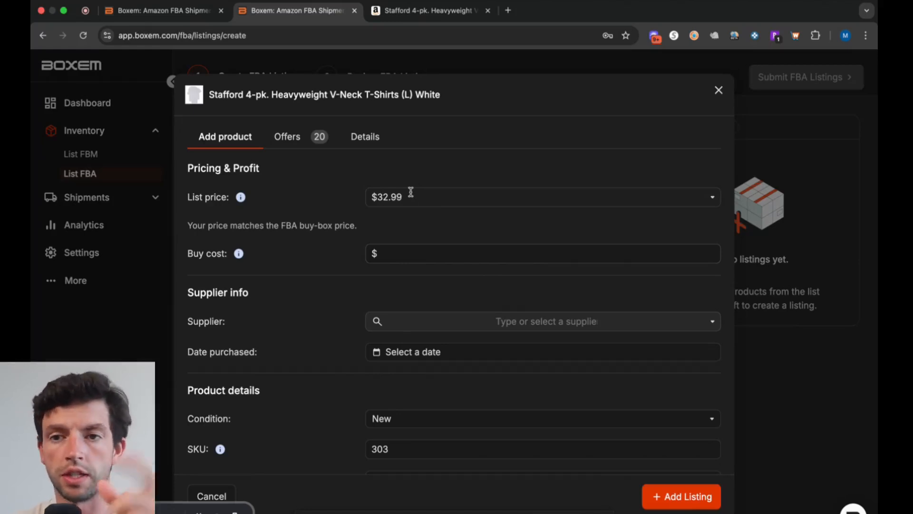
Submit the FBA listing with a buy cost of $14.39, supplier jc penney and purchase date 7/19/2025
{"action": "left_click", "coordinate": [427, 253]}
{"action": "type", "text": "14.39"}
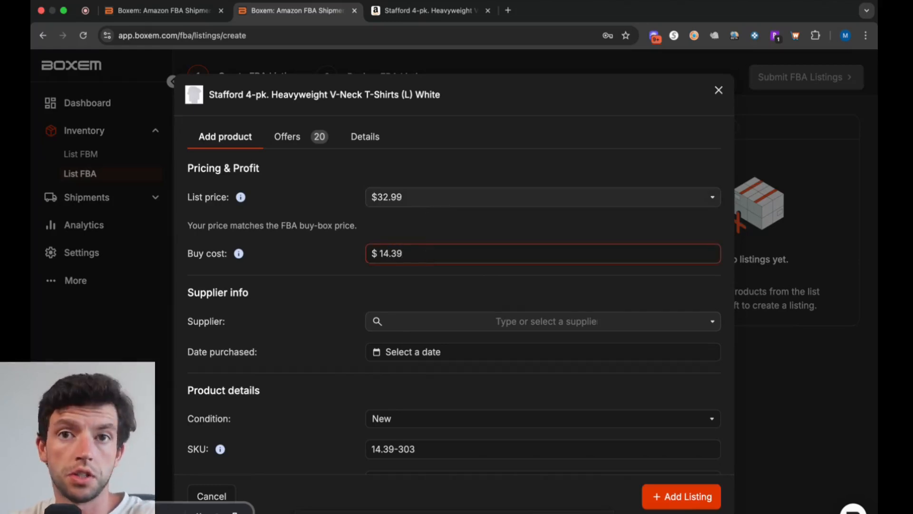
{"action": "scroll", "coordinate": [405, 303], "scroll_direction": "down", "scroll_amount": 1}
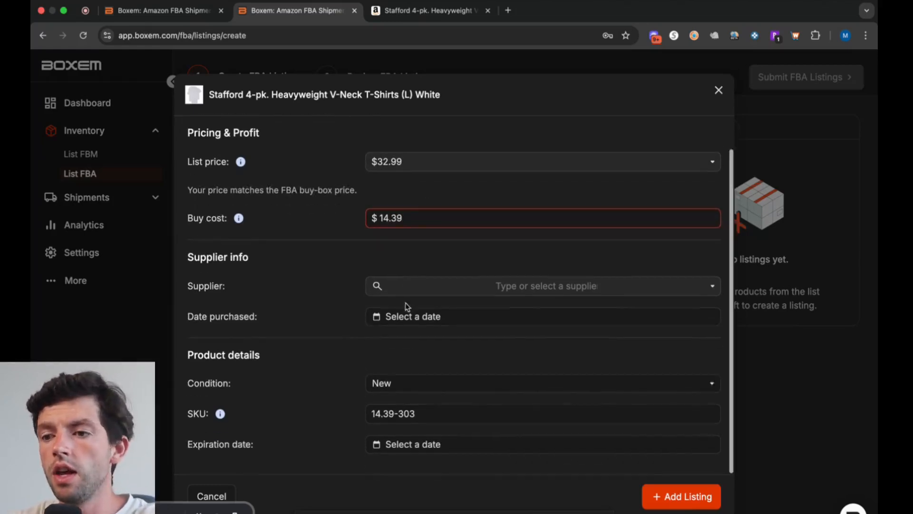
{"action": "left_click", "coordinate": [483, 285]}
{"action": "left_click", "coordinate": [411, 490]}
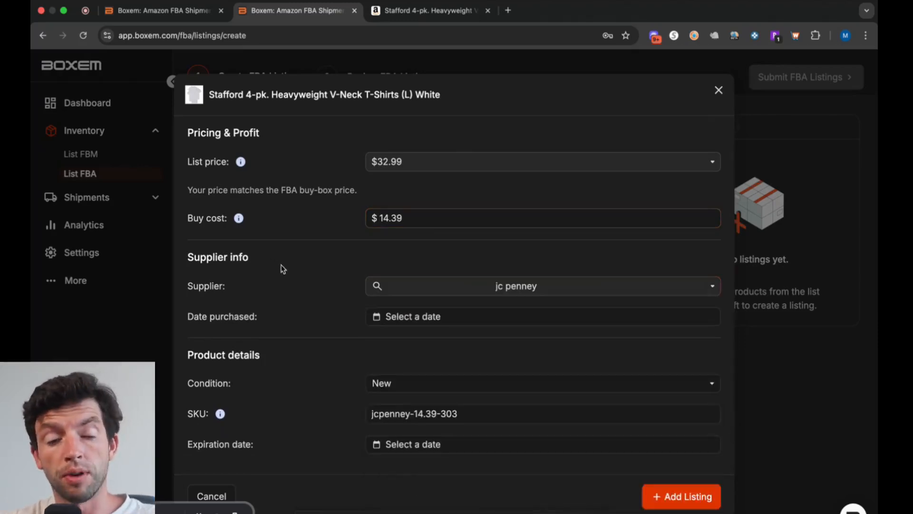
{"action": "left_click", "coordinate": [386, 316]}
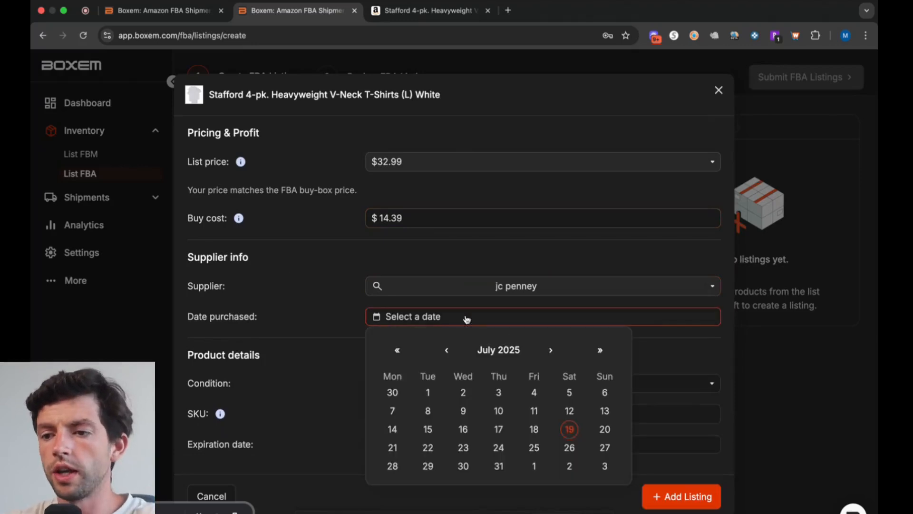
{"action": "left_click", "coordinate": [569, 425]}
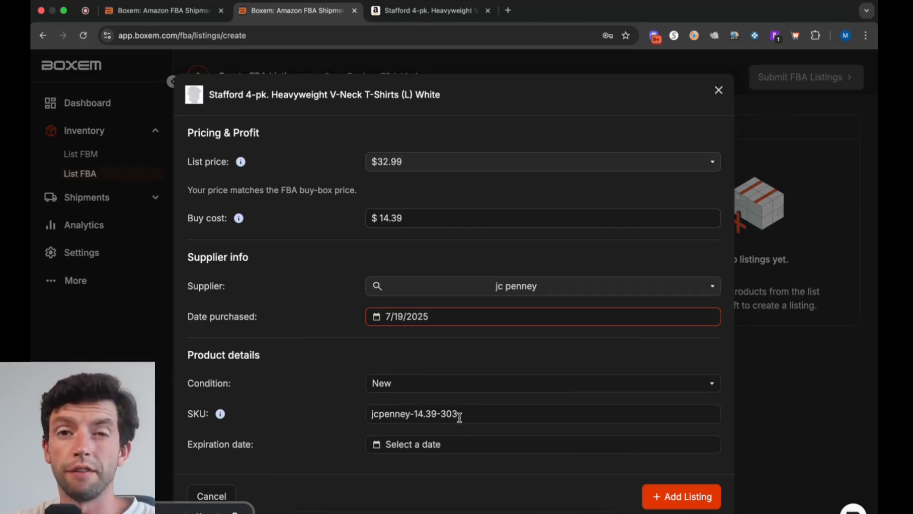
{"action": "left_click", "coordinate": [698, 500]}
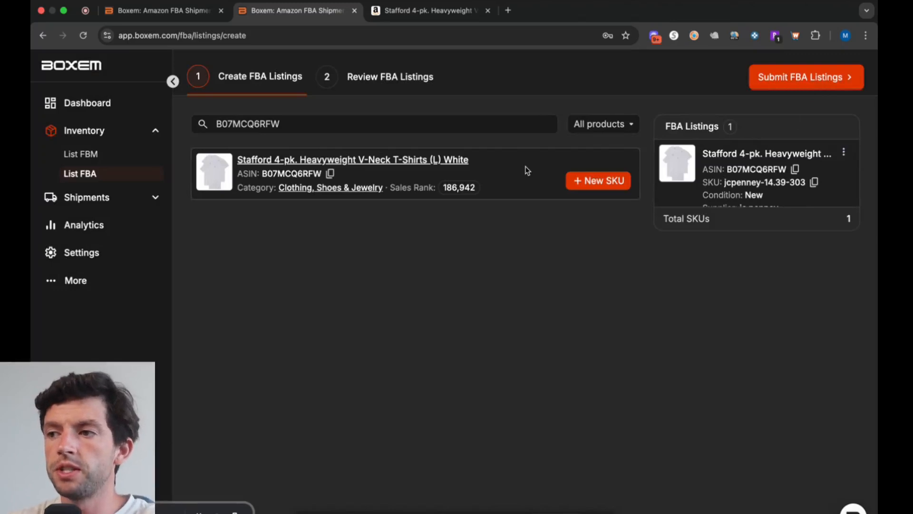
{"action": "left_click", "coordinate": [814, 81]}
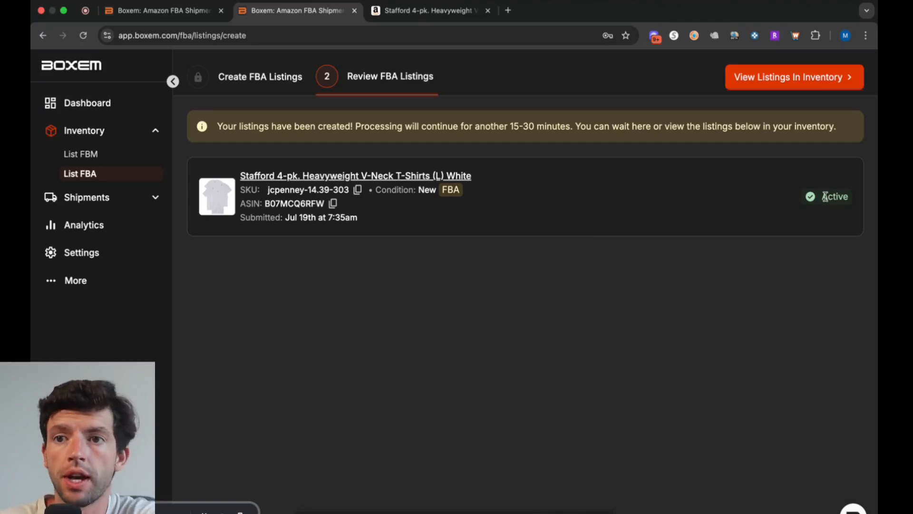
Create an Amazon shipment named StepsAtoZVideo with the supplier and date purchased inputs enabled
{"action": "left_click", "coordinate": [162, 198]}
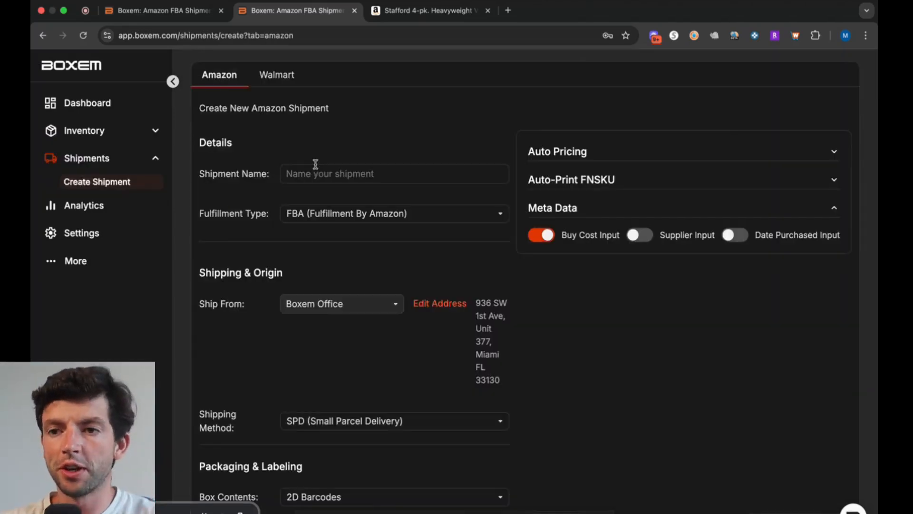
{"action": "scroll", "coordinate": [315, 164], "scroll_direction": "down", "scroll_amount": 1}
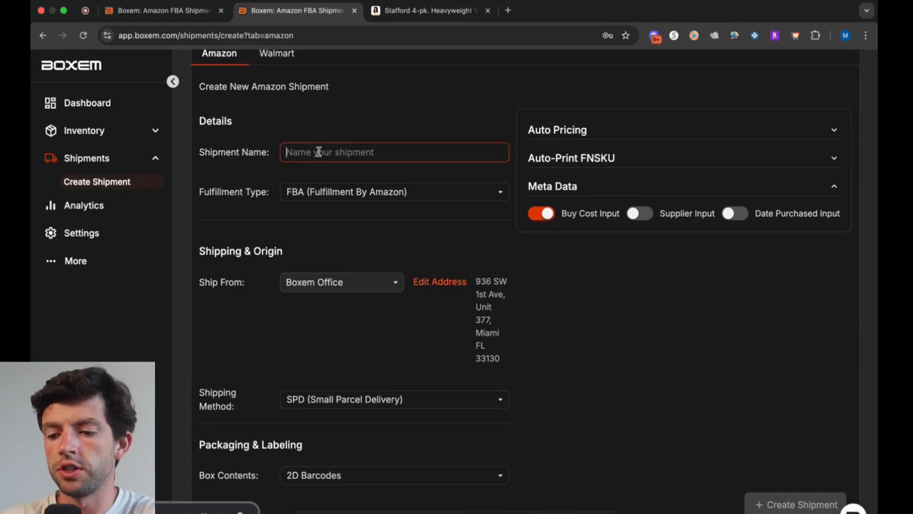
{"action": "type", "text": "StepsAtoZVideo"}
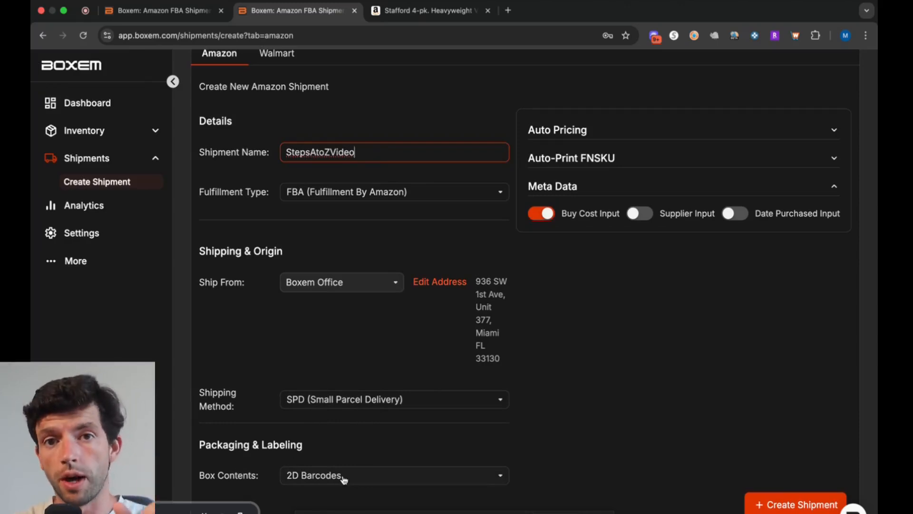
{"action": "left_click", "coordinate": [639, 214]}
{"action": "left_click", "coordinate": [734, 213]}
{"action": "left_click", "coordinate": [815, 505]}
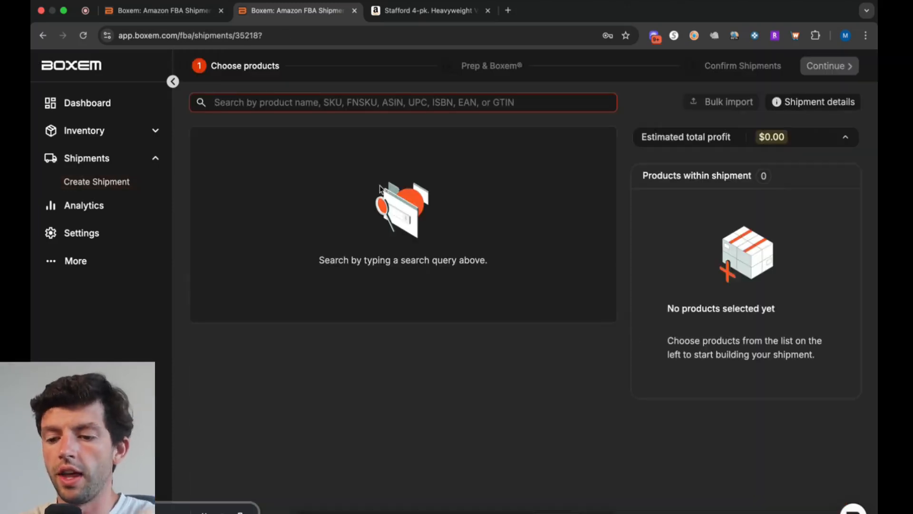
Find ASIN B07MCQ6RFW for the shipment, select its jcpenney-14.39-303 SKU and set the list price to the $36.99 competing offer
{"action": "type", "text": "B07MCQ6RFW"}
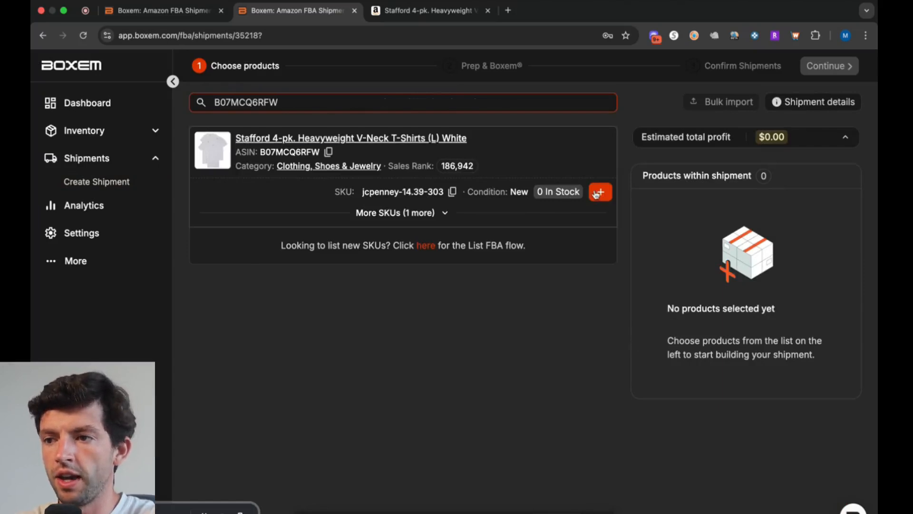
{"action": "left_click", "coordinate": [599, 192]}
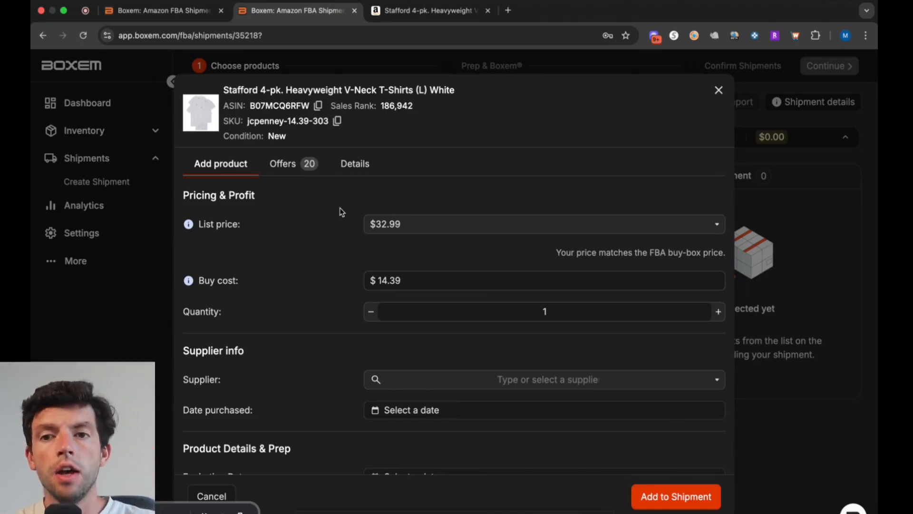
{"action": "left_click", "coordinate": [285, 164]}
{"action": "scroll", "coordinate": [568, 284], "scroll_direction": "down", "scroll_amount": 3}
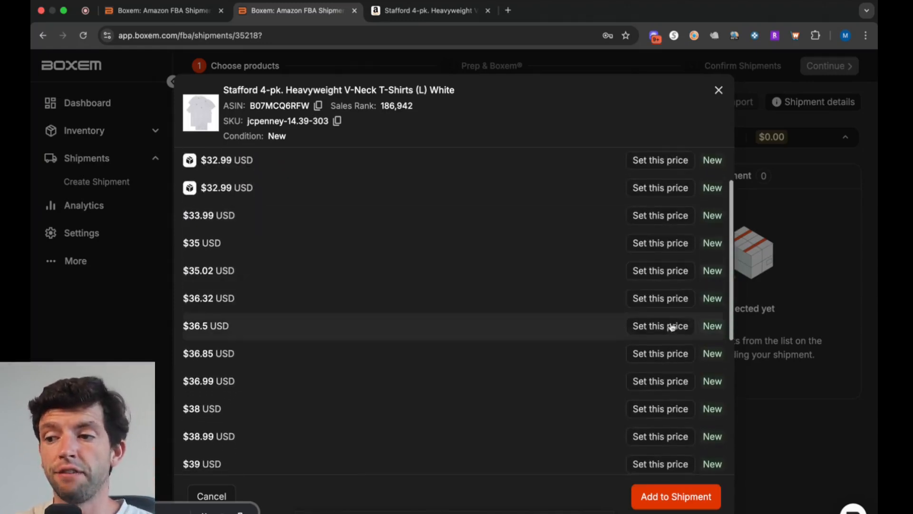
{"action": "left_click", "coordinate": [681, 381]}
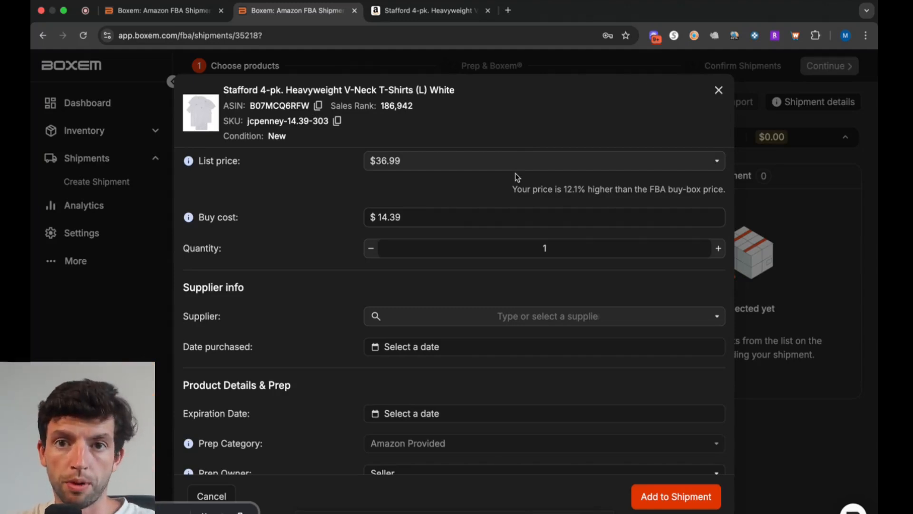
Set the T-shirt pack's shipment quantity to 20
{"action": "left_click", "coordinate": [576, 254]}
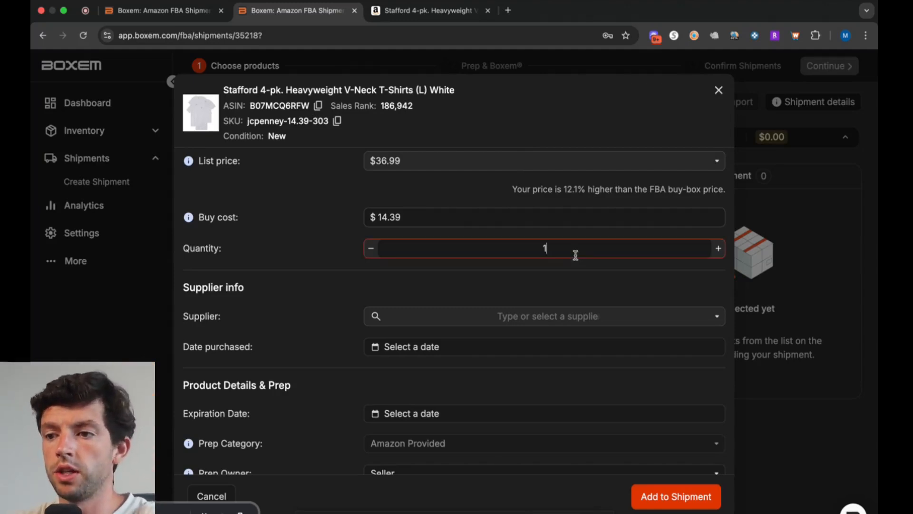
{"action": "type", "text": "0"}
{"action": "double_click", "coordinate": [545, 247]}
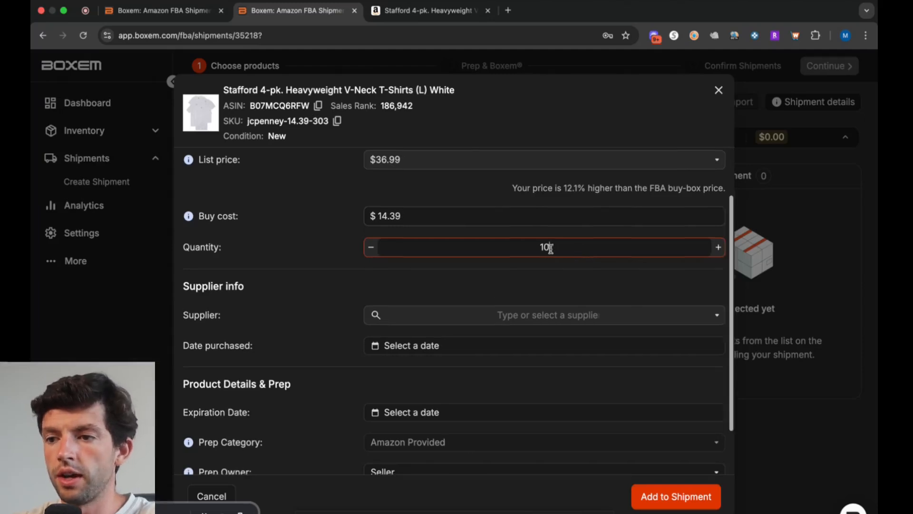
{"action": "type", "text": "20"}
Add the product to the shipment with supplier jc penney and purchase date 7/19/2025
{"action": "scroll", "coordinate": [522, 270], "scroll_direction": "down", "scroll_amount": 2}
{"action": "left_click", "coordinate": [502, 256]}
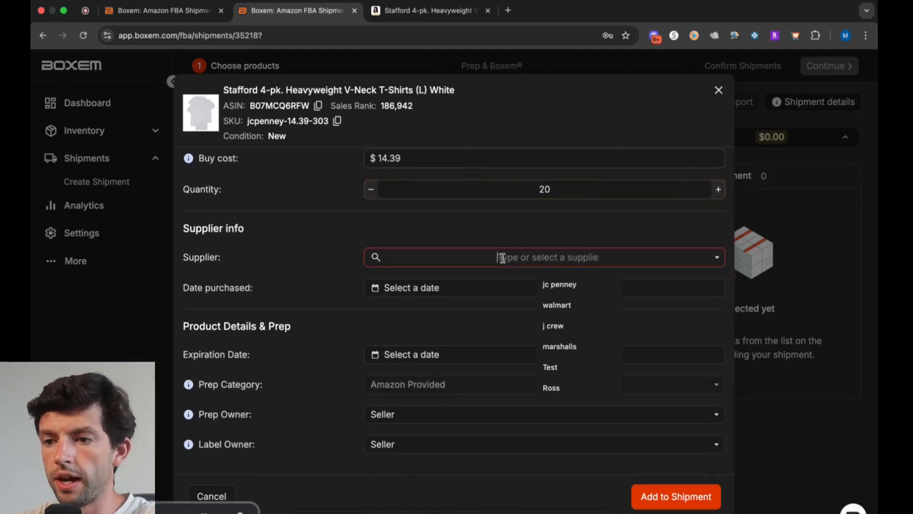
{"action": "left_click", "coordinate": [413, 459]}
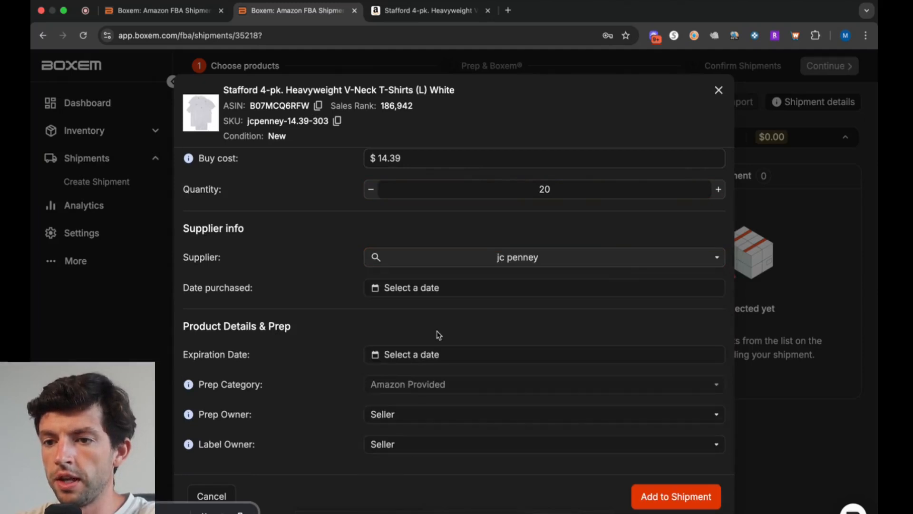
{"action": "left_click", "coordinate": [430, 294]}
{"action": "left_click", "coordinate": [568, 402]}
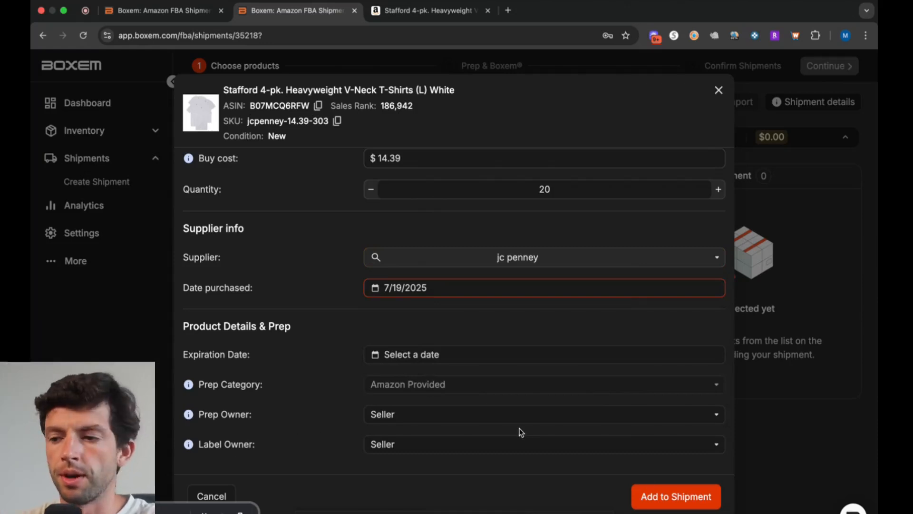
{"action": "left_click", "coordinate": [685, 498]}
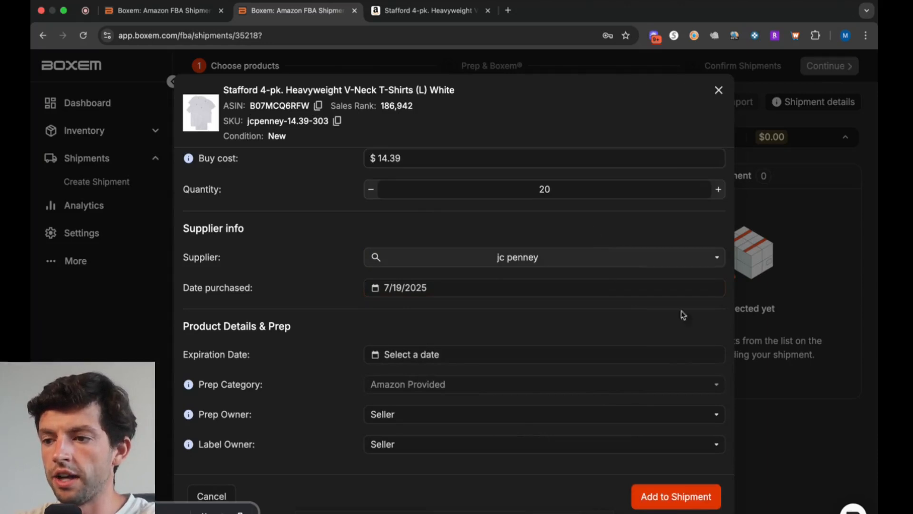
{"action": "left_click", "coordinate": [696, 498]}
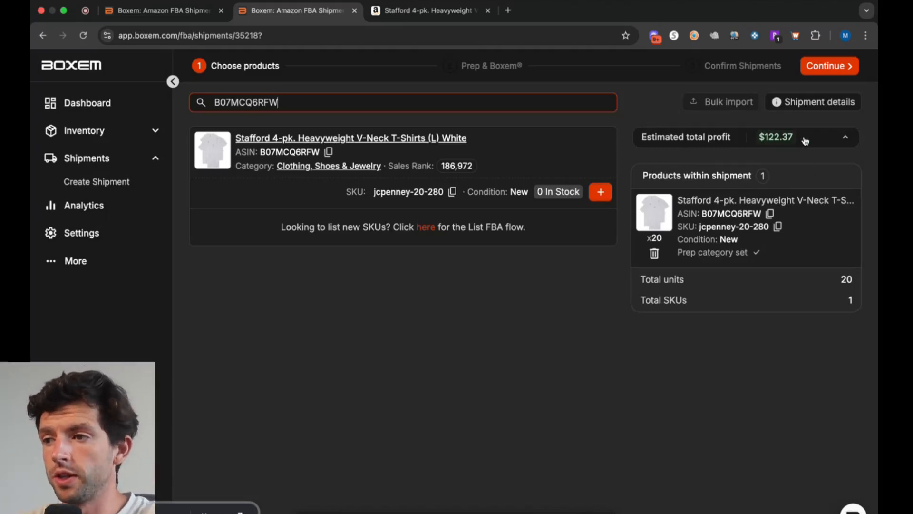
Submit the products to Amazon for approval and create a second box, with both boxes selected for packing
{"action": "left_click", "coordinate": [830, 69]}
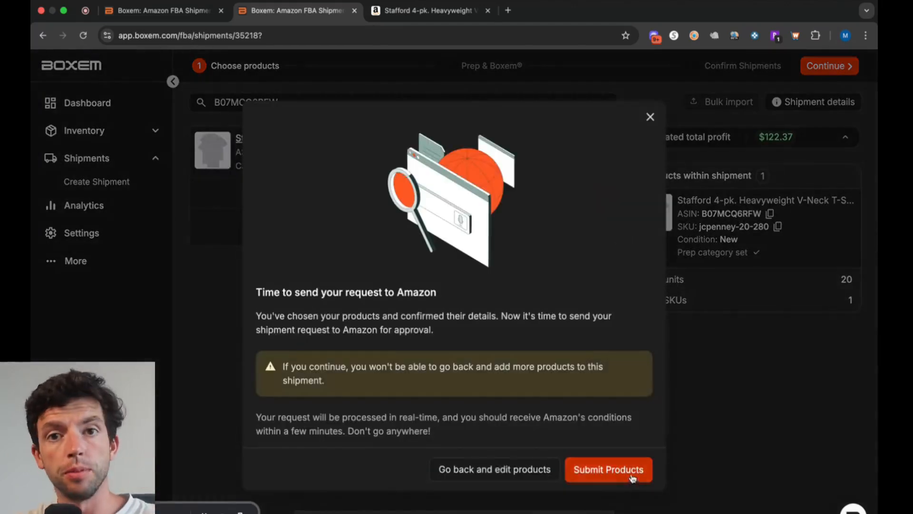
{"action": "left_click", "coordinate": [633, 477]}
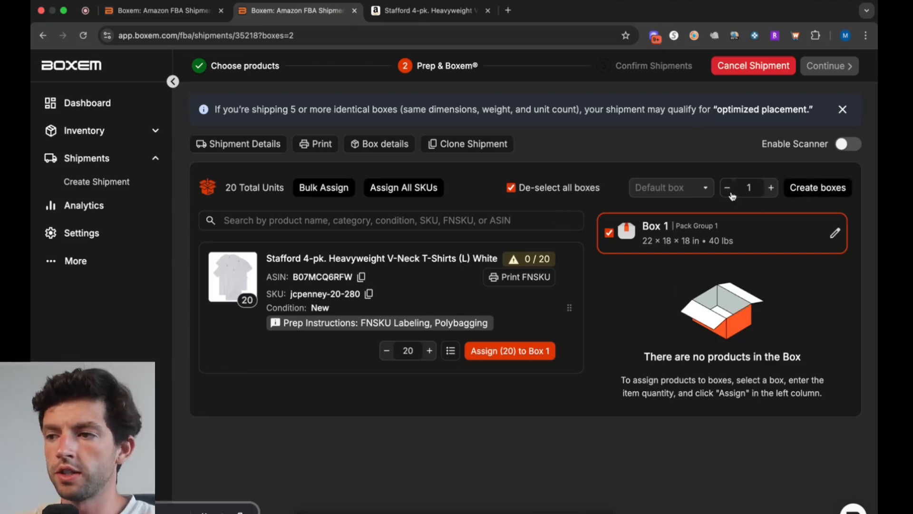
{"action": "left_click", "coordinate": [810, 189]}
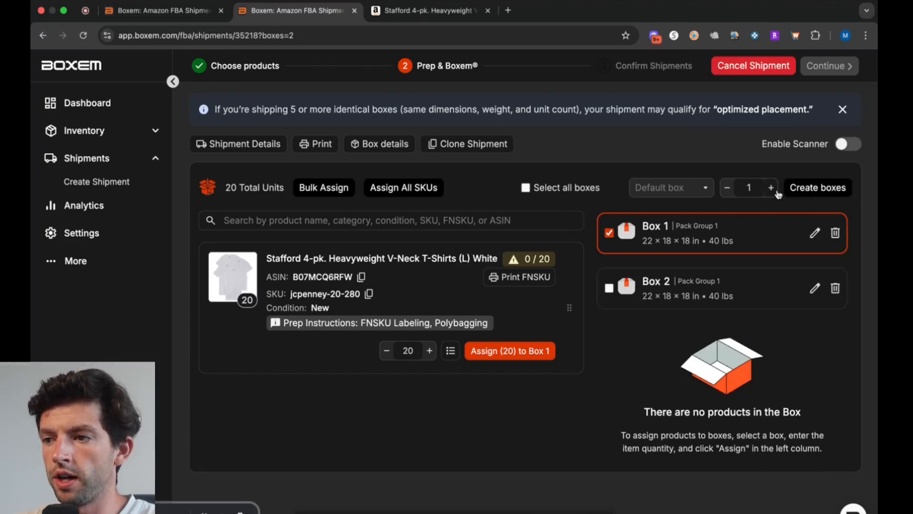
{"action": "left_click", "coordinate": [611, 287]}
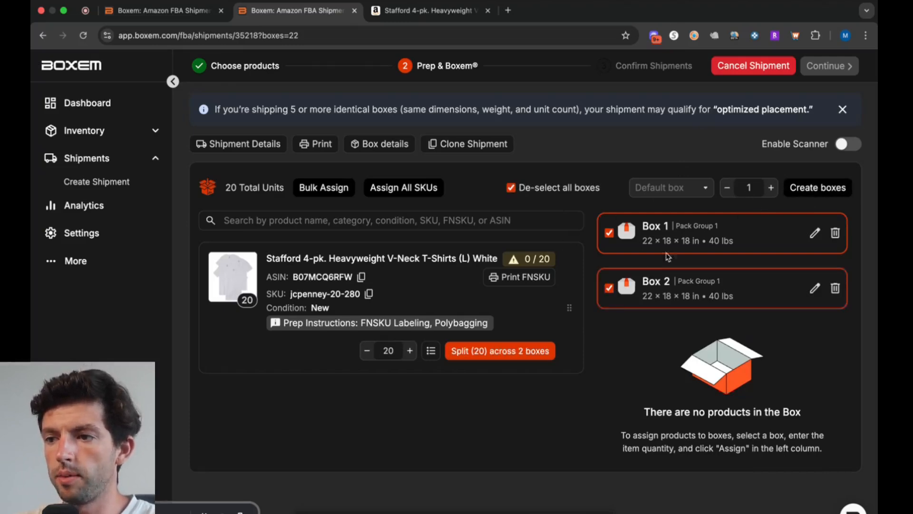
Review Box 1's dimensions, weight and saved box templates, as well as the shipment's box details
{"action": "left_click", "coordinate": [814, 233]}
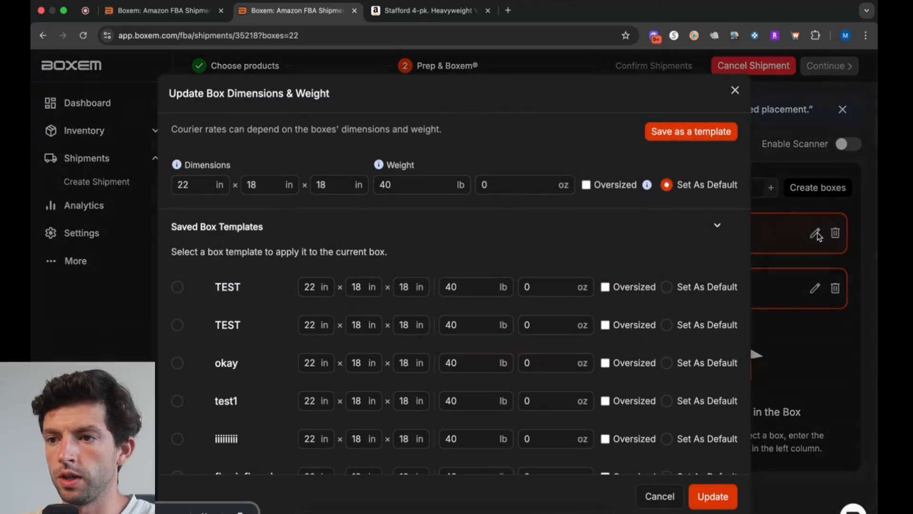
{"action": "scroll", "coordinate": [381, 344], "scroll_direction": "down", "scroll_amount": 3}
{"action": "scroll", "coordinate": [373, 334], "scroll_direction": "up", "scroll_amount": 3}
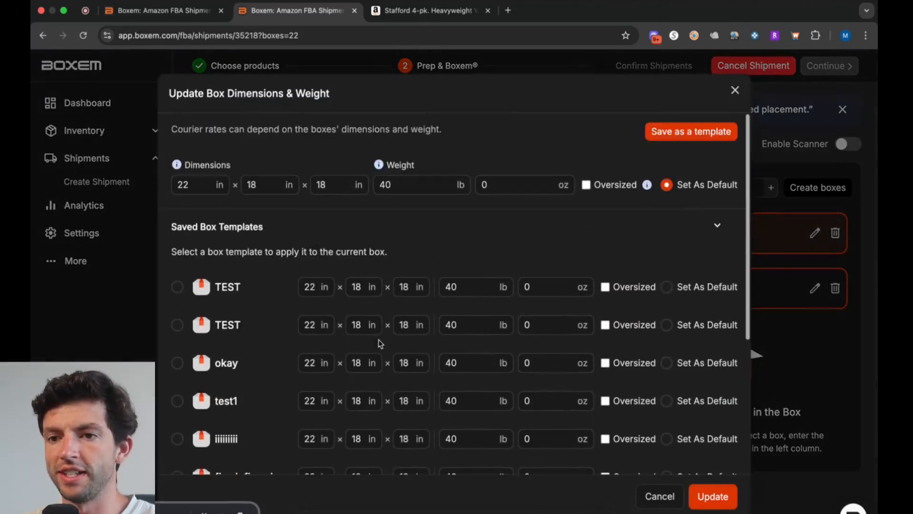
{"action": "left_click", "coordinate": [735, 90]}
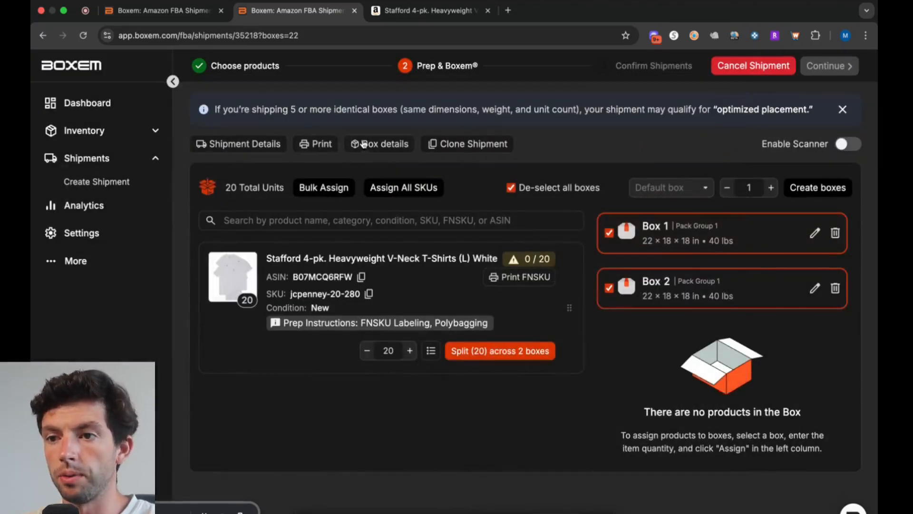
{"action": "left_click", "coordinate": [366, 144]}
{"action": "left_click", "coordinate": [735, 90]}
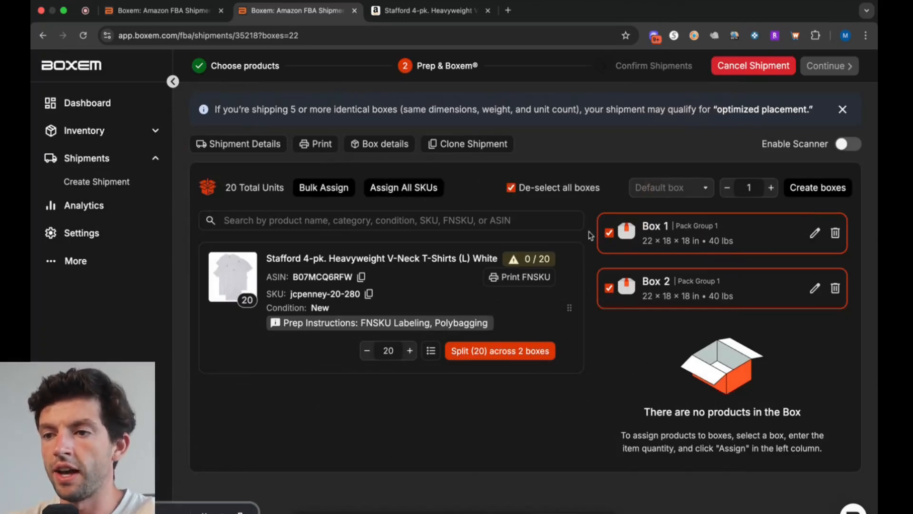
{"action": "left_click", "coordinate": [420, 193]}
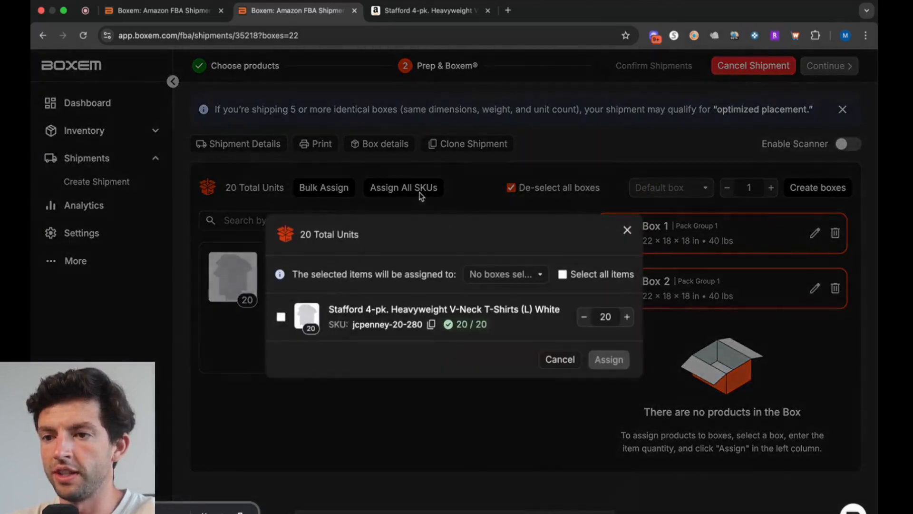
{"action": "left_click", "coordinate": [281, 317]}
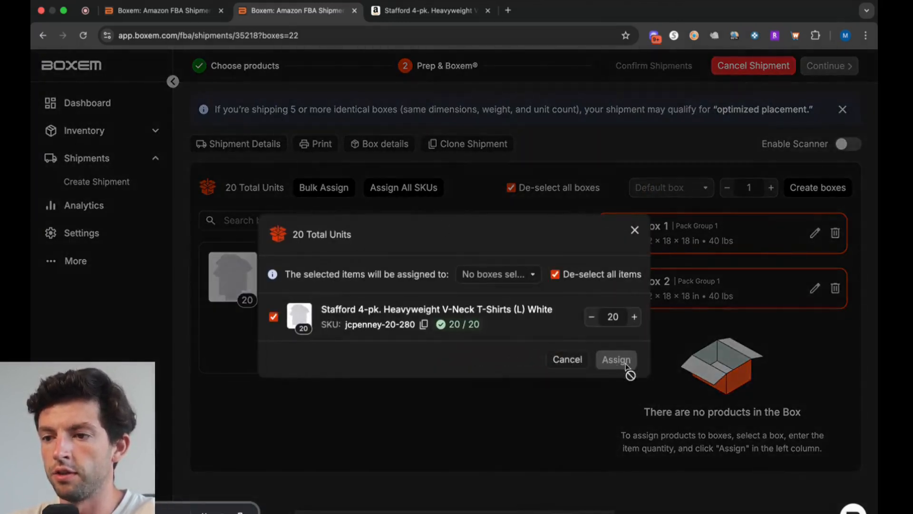
{"action": "left_click", "coordinate": [635, 230]}
Split the 20 T-shirt pack units across the two selected boxes
{"action": "left_click", "coordinate": [538, 357]}
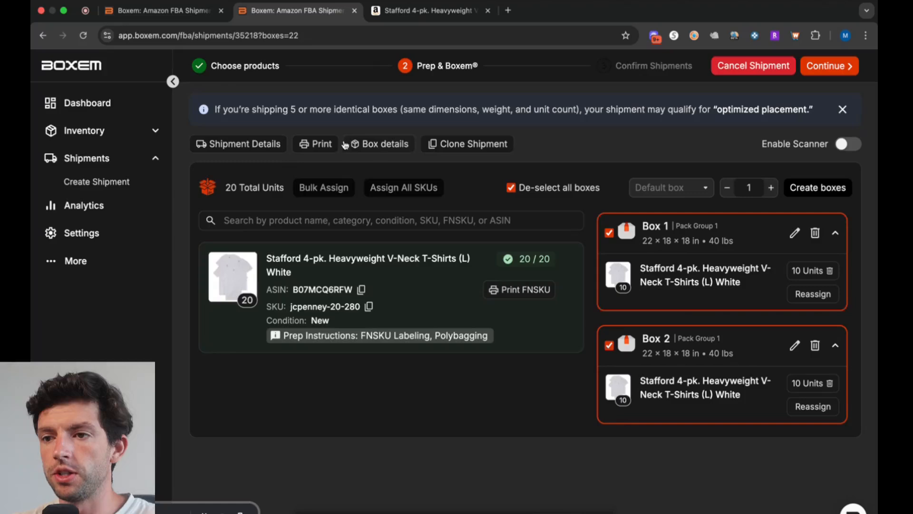
Print 20 FNSKU labels for the T-shirt pack and return to the shipment's packing page
{"action": "left_click", "coordinate": [326, 145]}
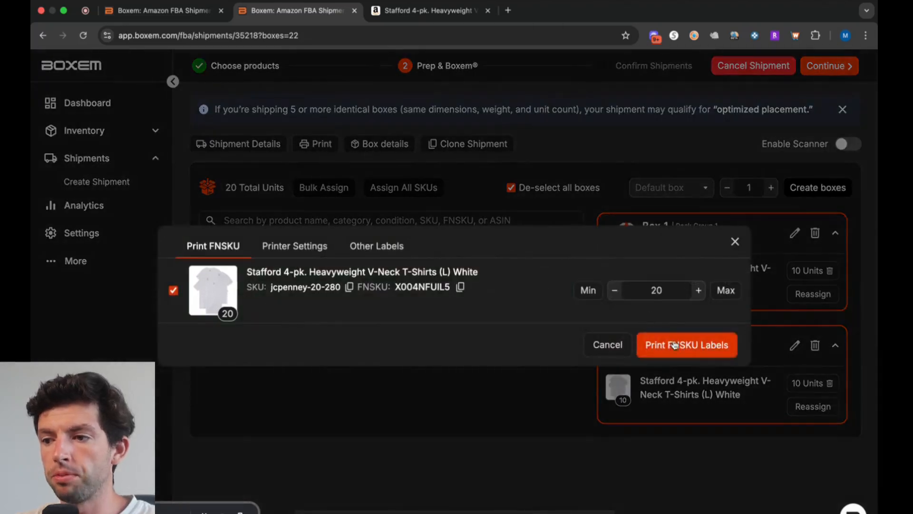
{"action": "left_click", "coordinate": [675, 344]}
{"action": "left_click", "coordinate": [723, 67]}
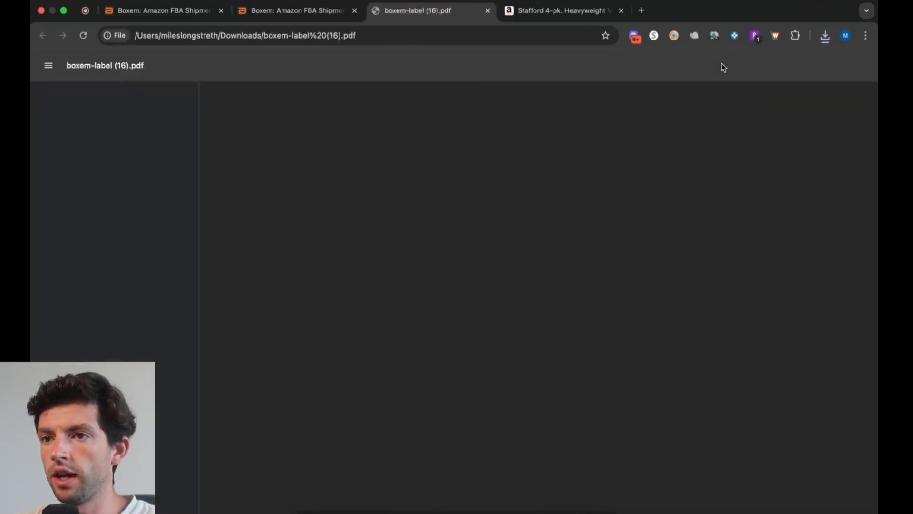
{"action": "left_click", "coordinate": [328, 15]}
{"action": "left_click", "coordinate": [727, 273]}
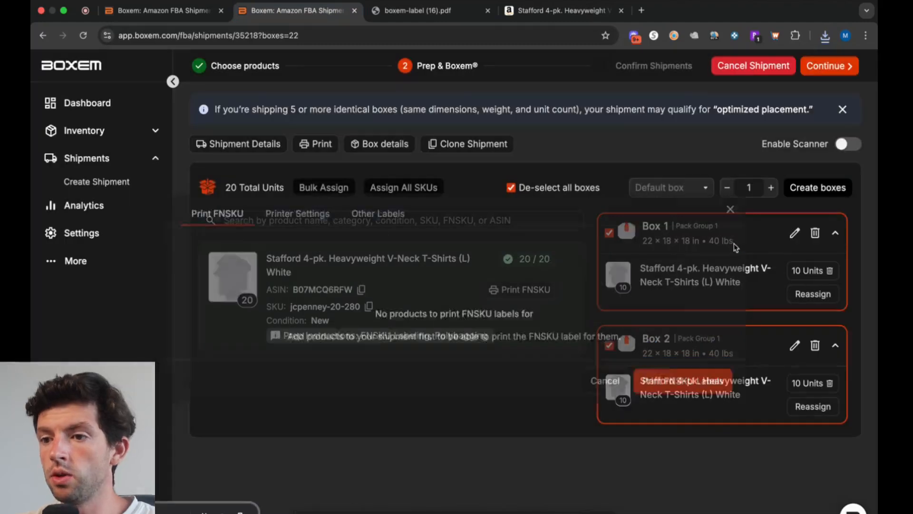
Review the printer settings and the Suffocation, Fragile and Custom label types available for printing
{"action": "left_click", "coordinate": [542, 294]}
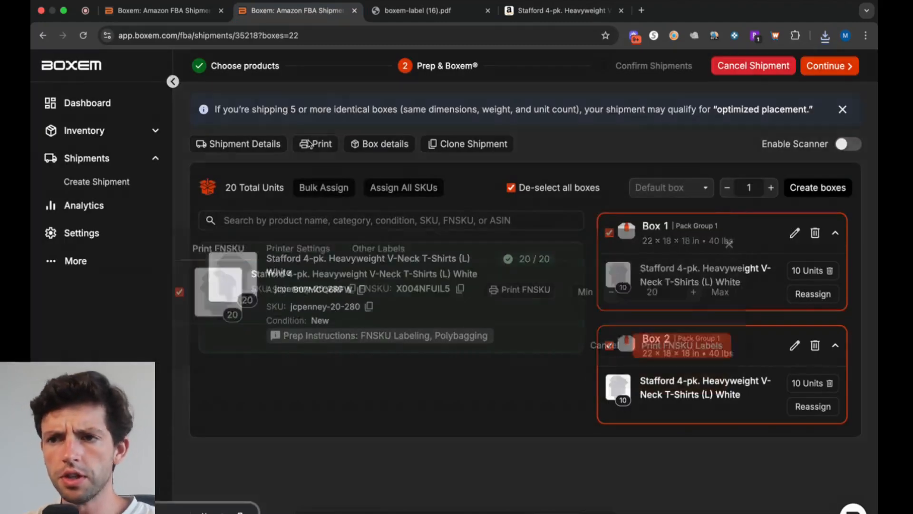
{"action": "left_click", "coordinate": [297, 247]}
{"action": "left_click", "coordinate": [362, 216]}
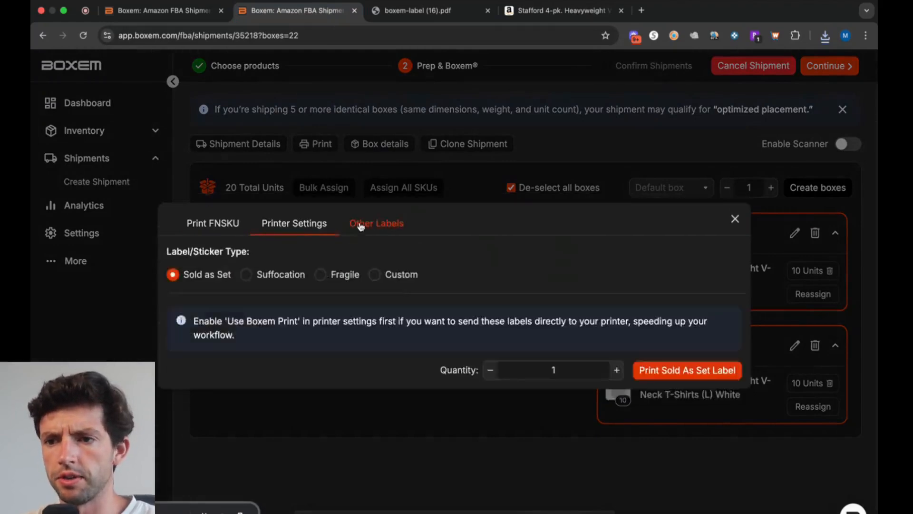
{"action": "left_click", "coordinate": [246, 174]}
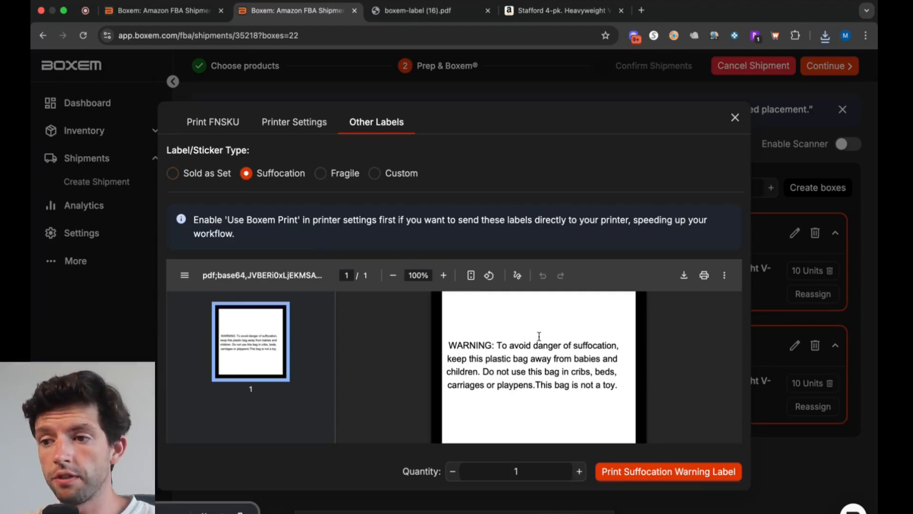
{"action": "left_click", "coordinate": [322, 175]}
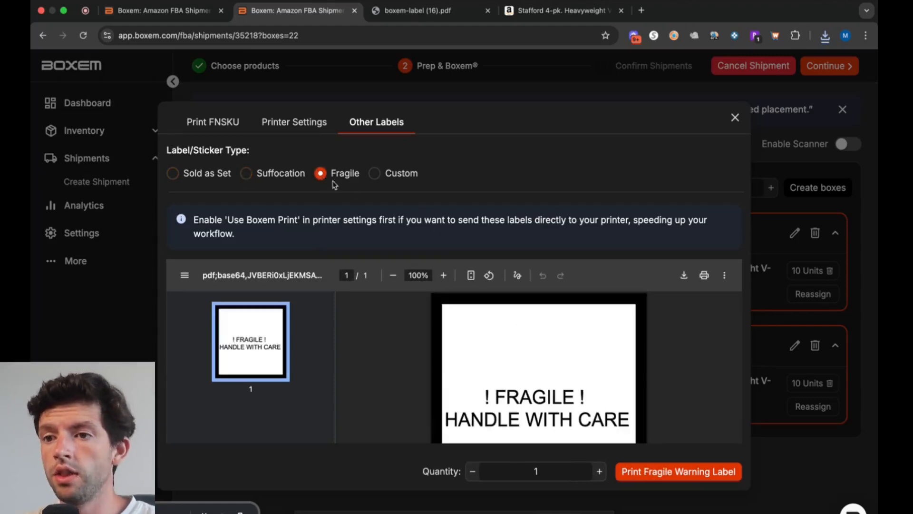
{"action": "left_click", "coordinate": [393, 174]}
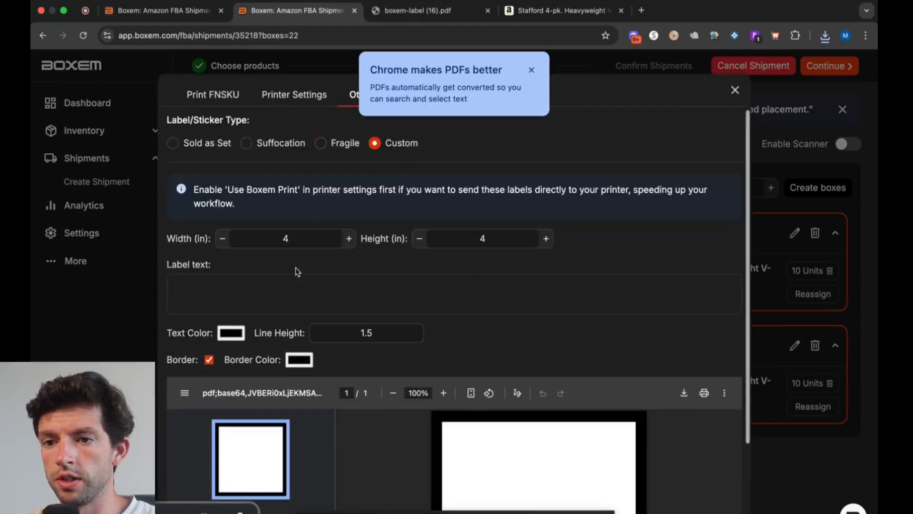
{"action": "left_click", "coordinate": [731, 94]}
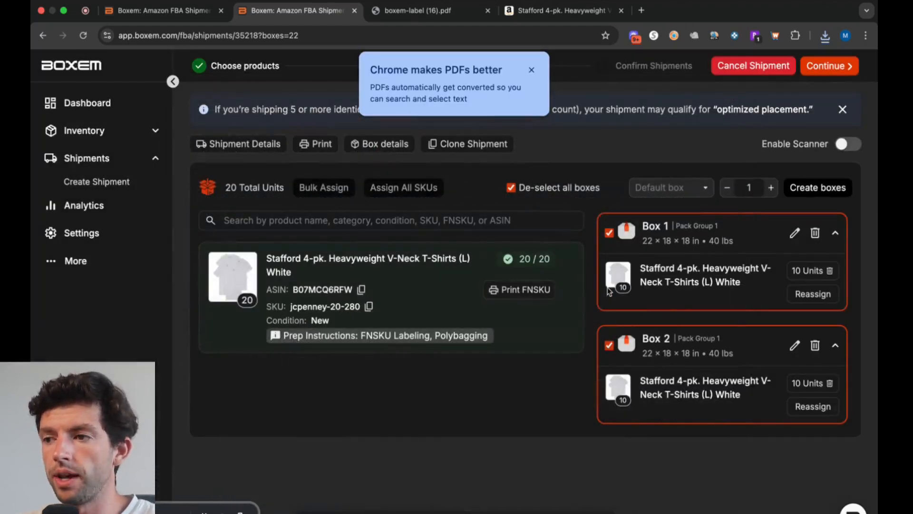
Submit the packing groups to Amazon to request placement options and transportation fees
{"action": "left_click", "coordinate": [531, 70]}
{"action": "left_click", "coordinate": [838, 67]}
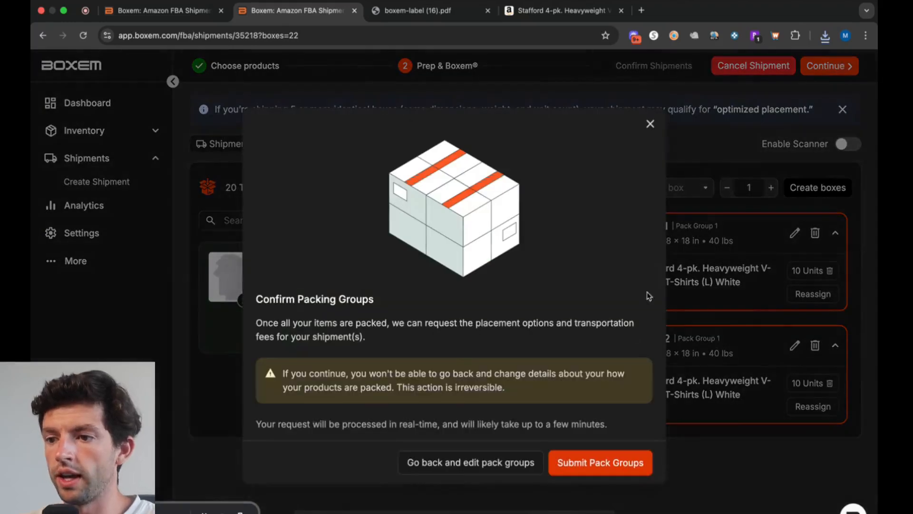
{"action": "left_click", "coordinate": [618, 470]}
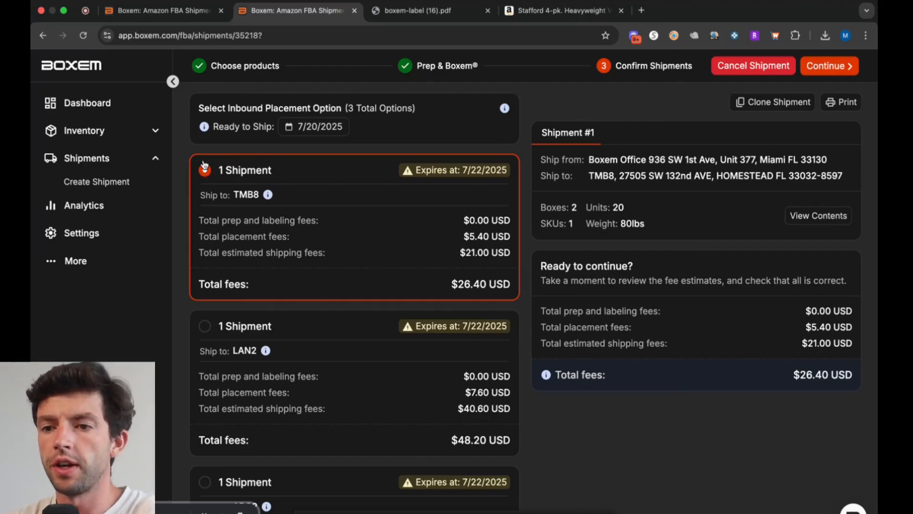
Compare the destinations and total fees of the TMB8, LAN2 and ABQ2 inbound placement options
{"action": "scroll", "coordinate": [204, 164], "scroll_direction": "down", "scroll_amount": 2}
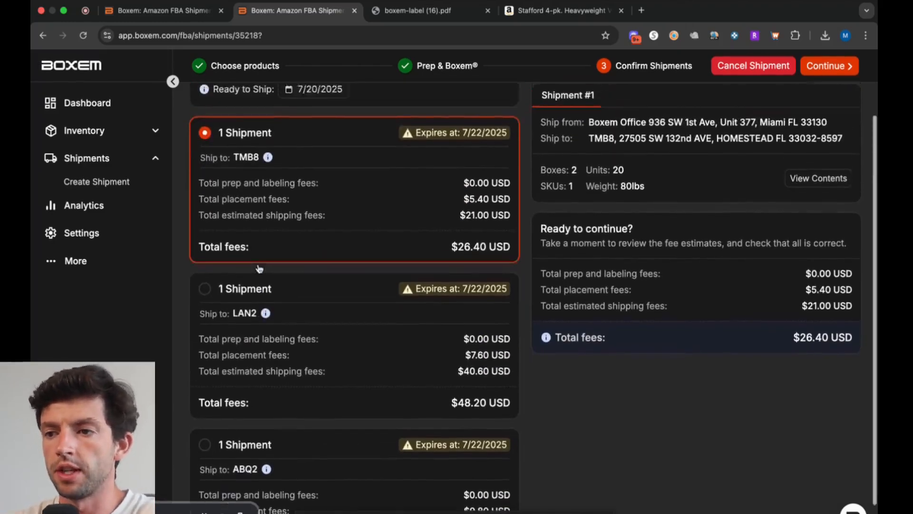
{"action": "scroll", "coordinate": [260, 269], "scroll_direction": "up", "scroll_amount": 1}
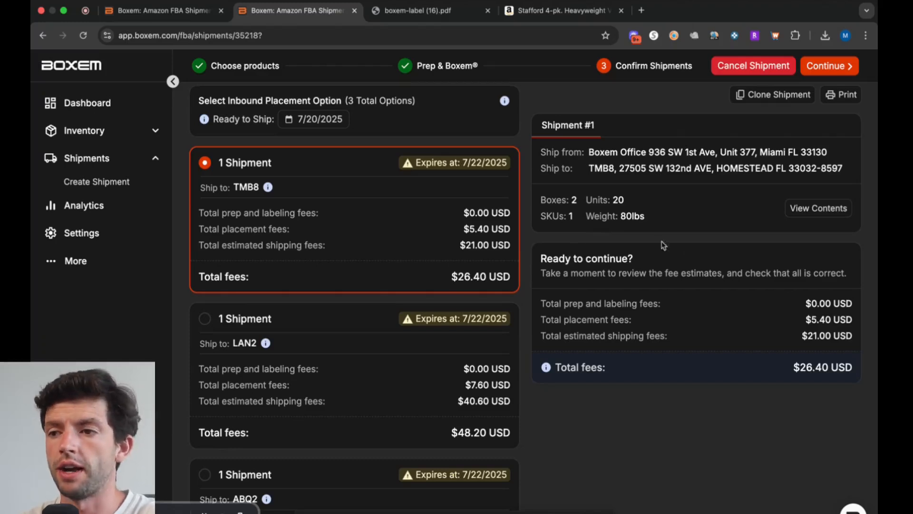
{"action": "left_click_drag", "start_coordinate": [645, 217], "coordinate": [593, 195]}
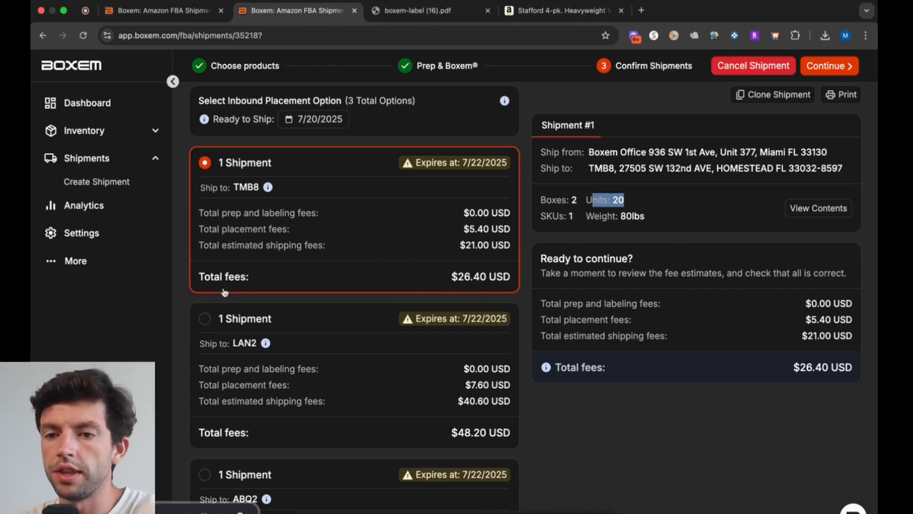
{"action": "left_click", "coordinate": [205, 320]}
{"action": "left_click", "coordinate": [206, 164]}
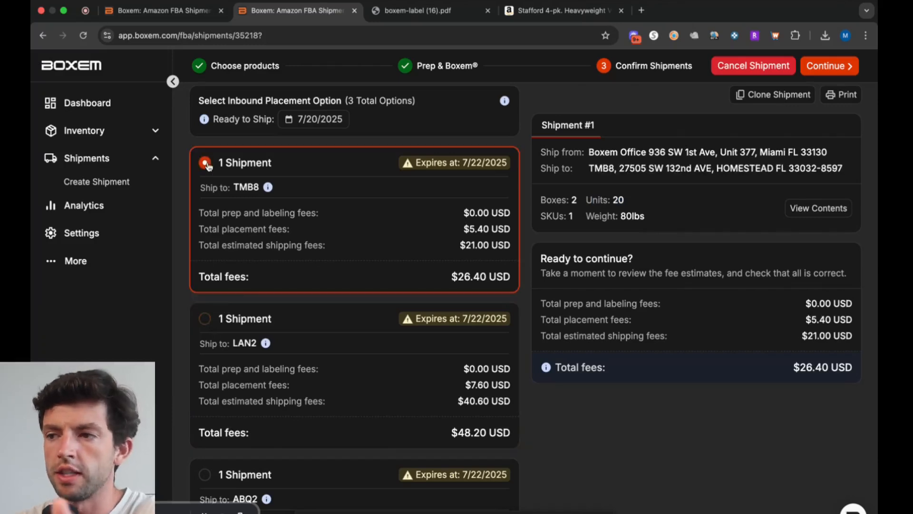
{"action": "left_click", "coordinate": [212, 323]}
{"action": "scroll", "coordinate": [245, 323], "scroll_direction": "down", "scroll_amount": 2}
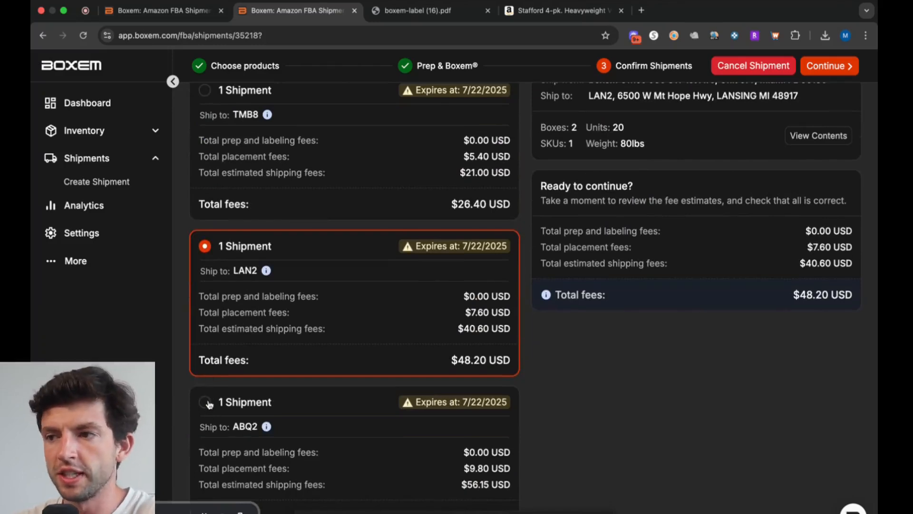
{"action": "left_click", "coordinate": [207, 402]}
{"action": "scroll", "coordinate": [348, 379], "scroll_direction": "up", "scroll_amount": 2}
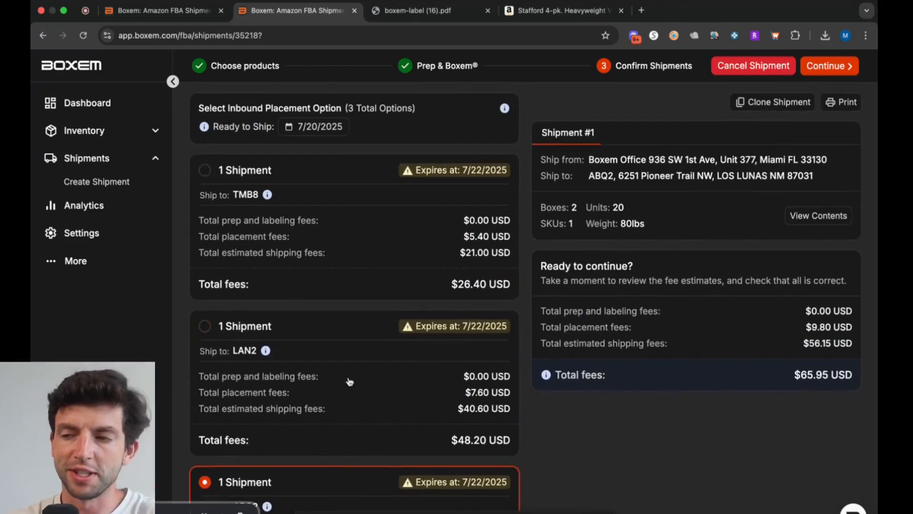
Choose the TMB8 placement option, confirm it and accept its shipping charges
{"action": "left_click", "coordinate": [205, 170]}
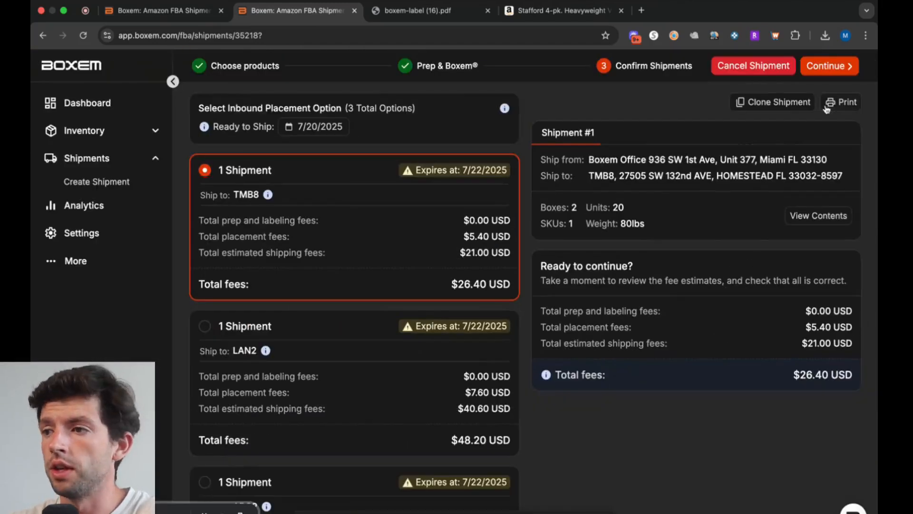
{"action": "left_click", "coordinate": [828, 66]}
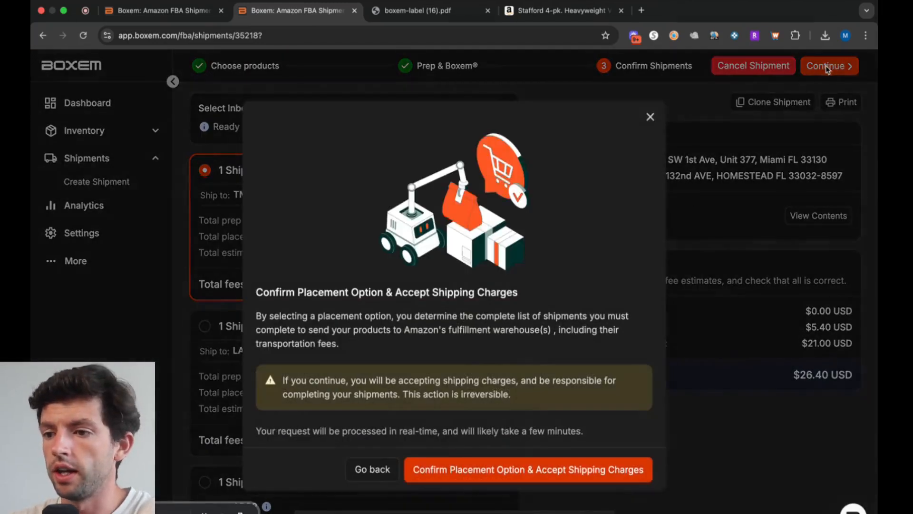
{"action": "left_click", "coordinate": [538, 470]}
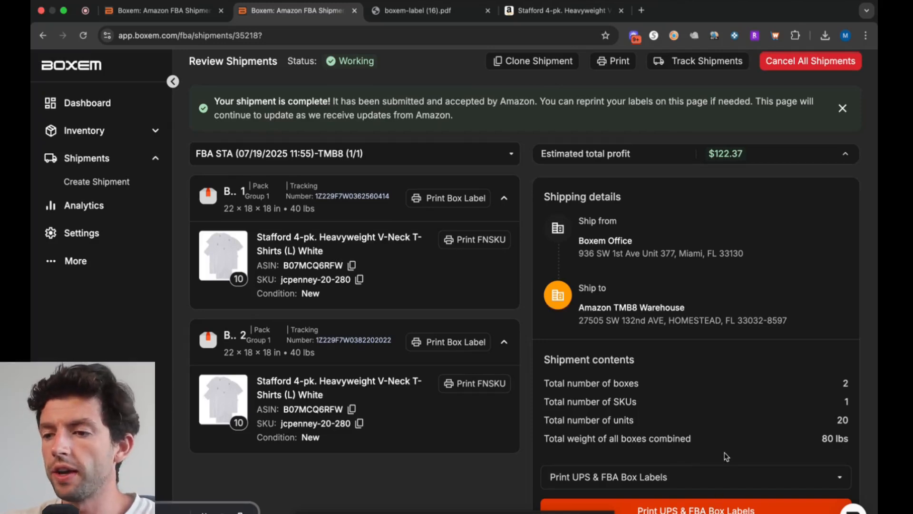
Print the UPS & FBA box labels and check the FBA and UPS pages of the resulting PDF
{"action": "left_click", "coordinate": [696, 509]}
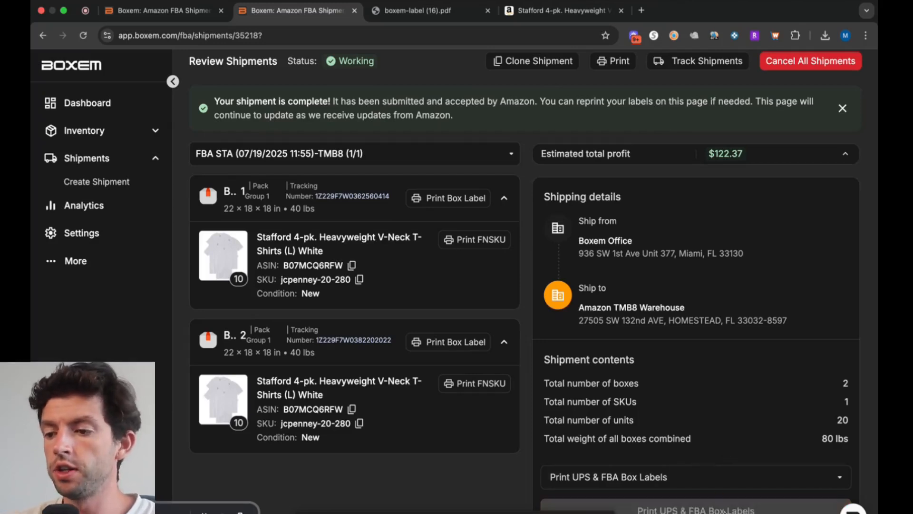
{"action": "left_click", "coordinate": [721, 67]}
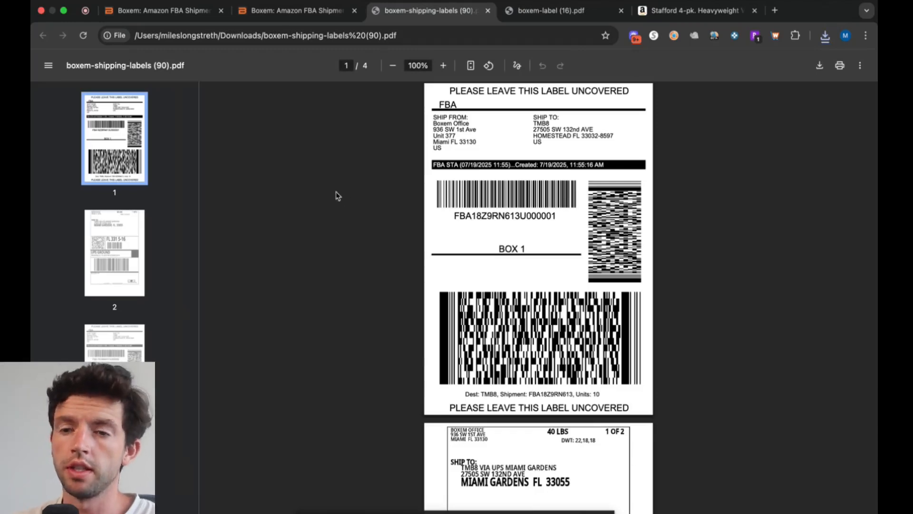
{"action": "left_click", "coordinate": [120, 230]}
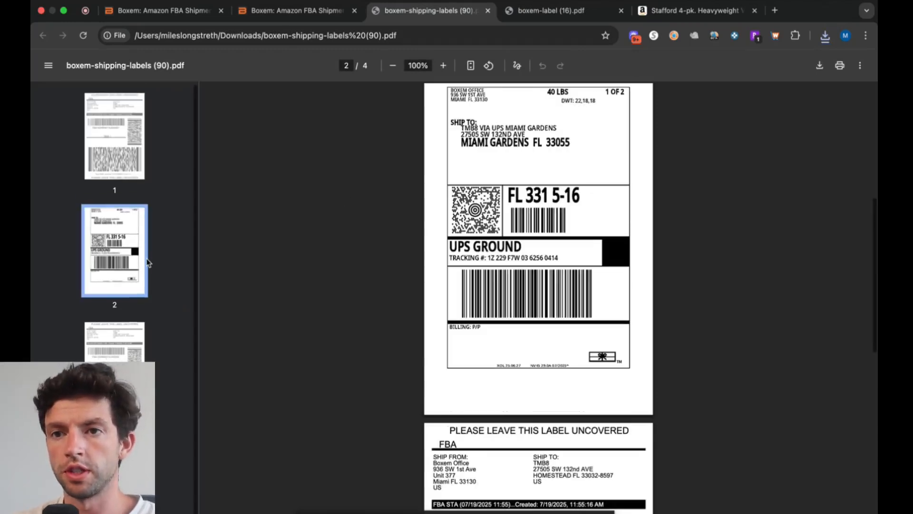
{"action": "left_click", "coordinate": [139, 180]}
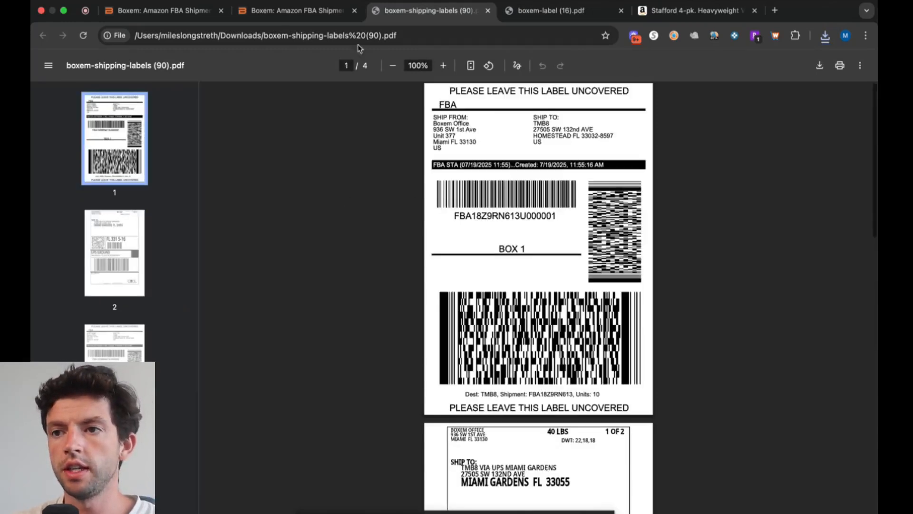
{"action": "left_click", "coordinate": [313, 13]}
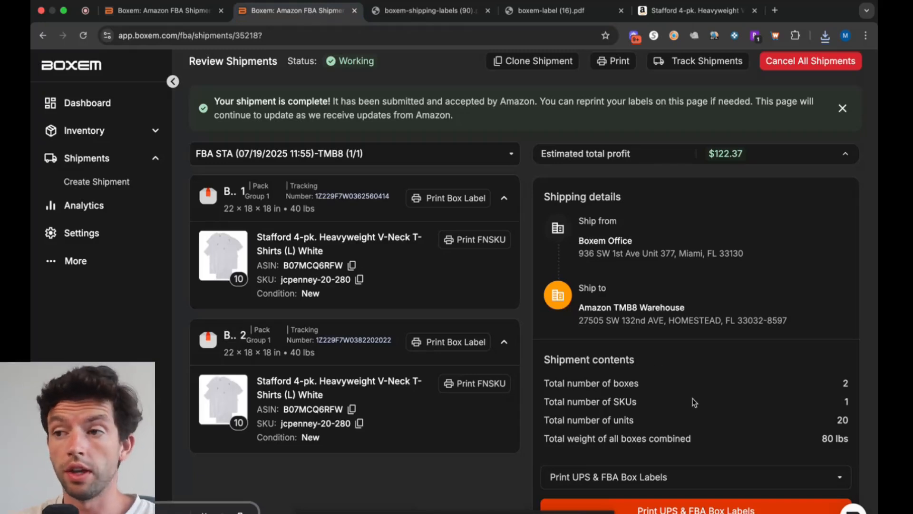
{"action": "left_click", "coordinate": [428, 13]}
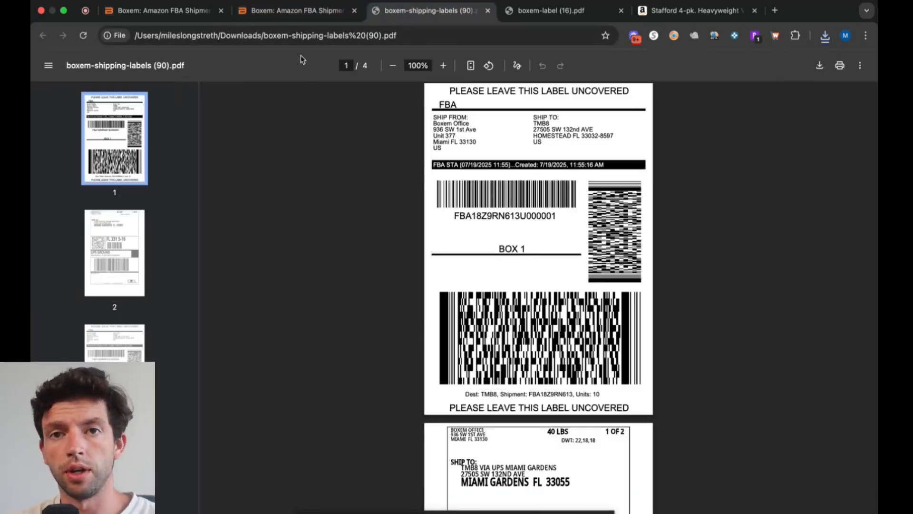
{"action": "left_click", "coordinate": [273, 19]}
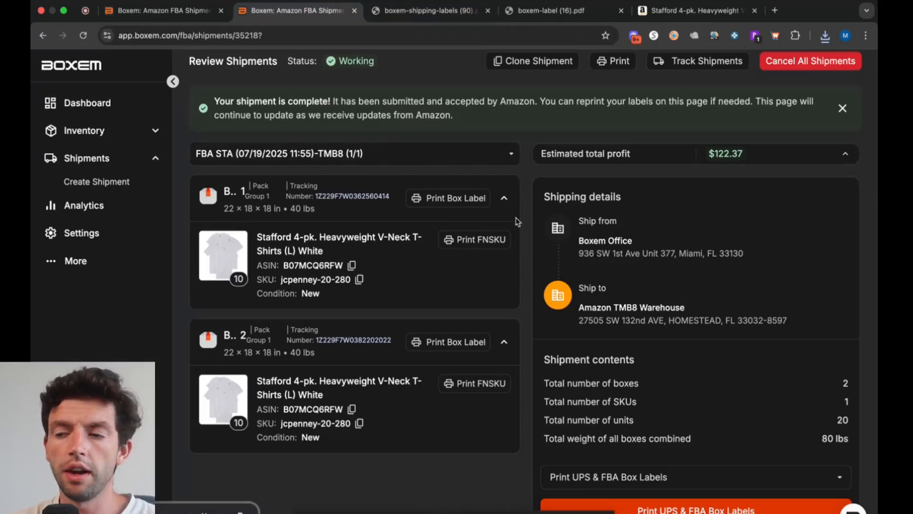